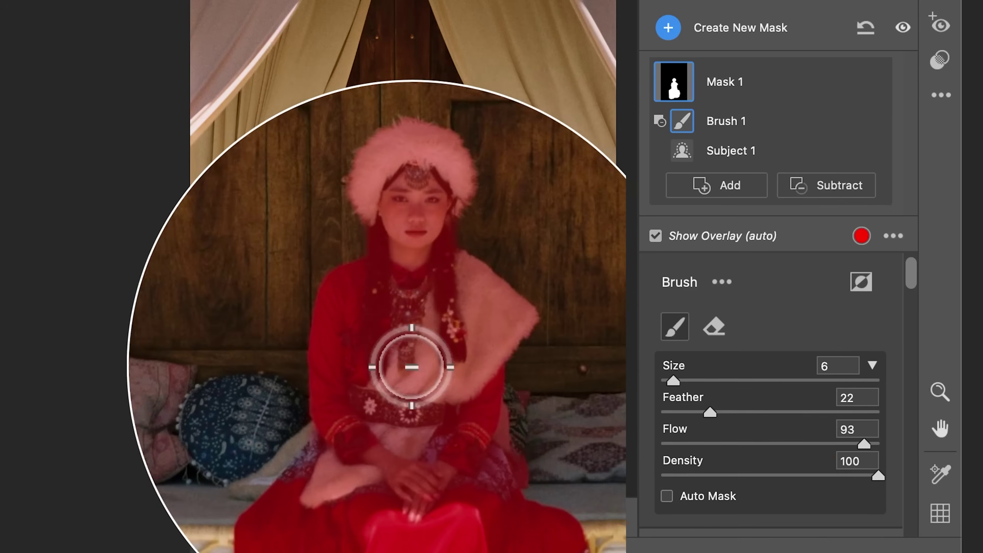
# Raise the exposure of the woman's mask to +0.30 and its shadows to +43
pyautogui.scroll(-10, 766, 277)
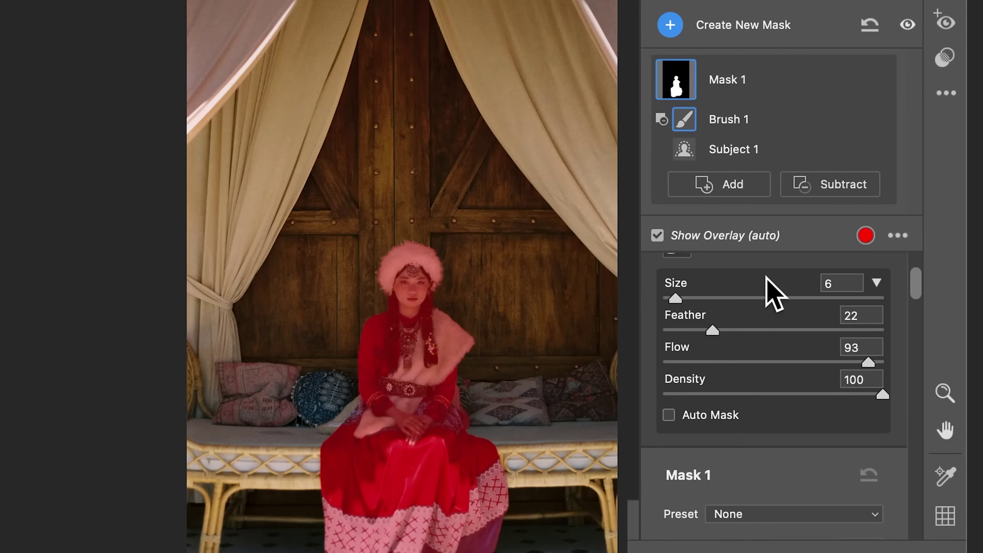
pyautogui.moveTo(779, 308); pyautogui.dragTo(786, 314)
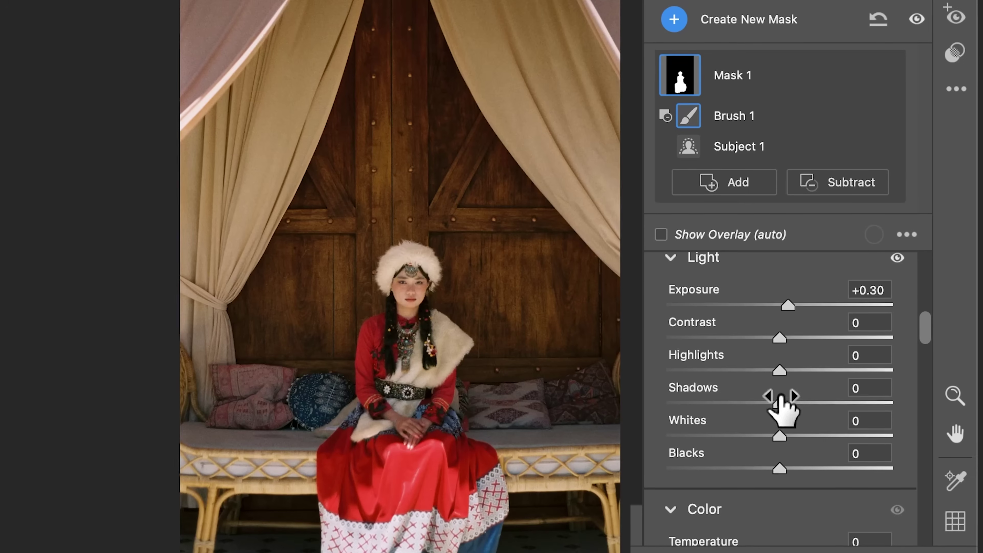
pyautogui.moveTo(782, 402); pyautogui.dragTo(831, 390)
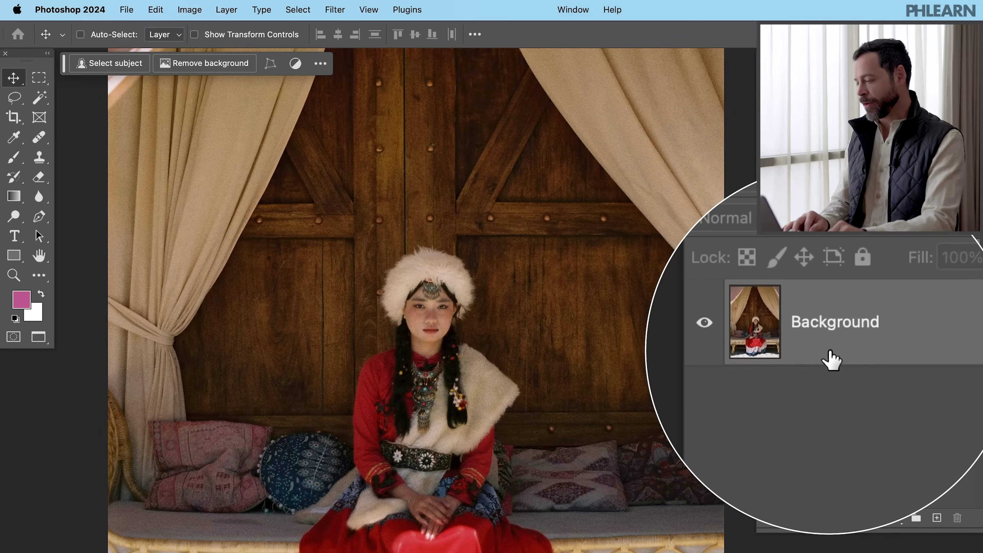
# Unlock the Background layer as a regular layer and convert it to a Smart Object
pyautogui.doubleClick(830, 352)
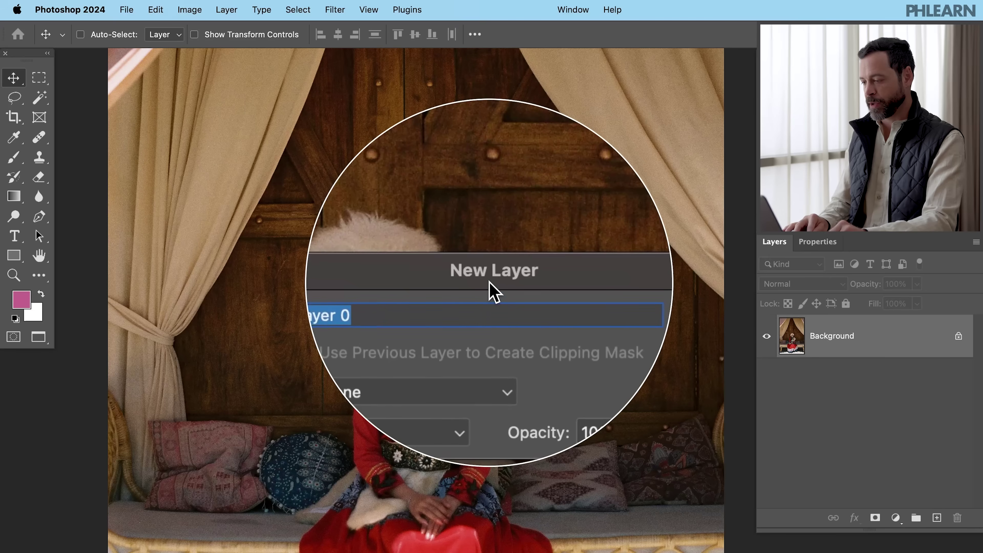
pyautogui.click(607, 301)
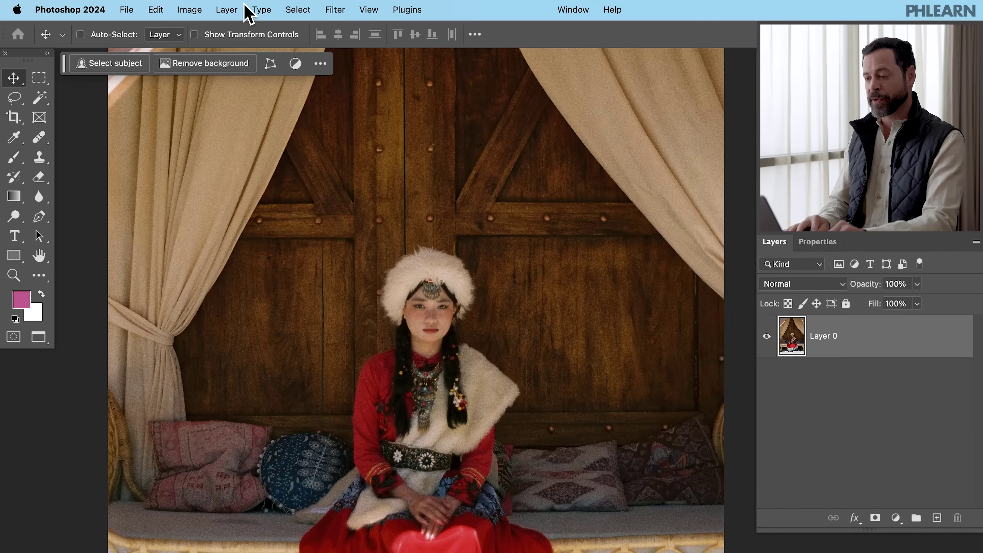
pyautogui.click(227, 9)
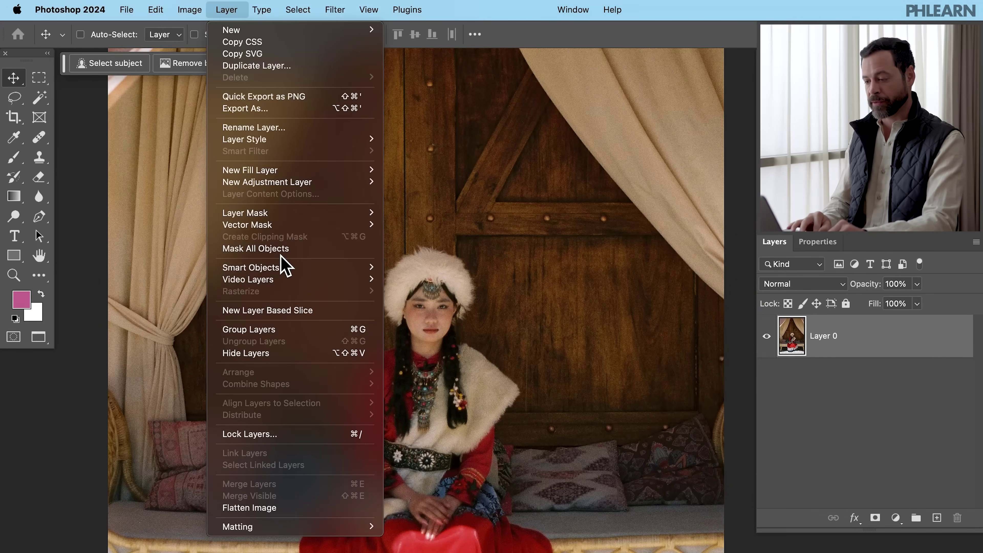
pyautogui.moveTo(287, 276)
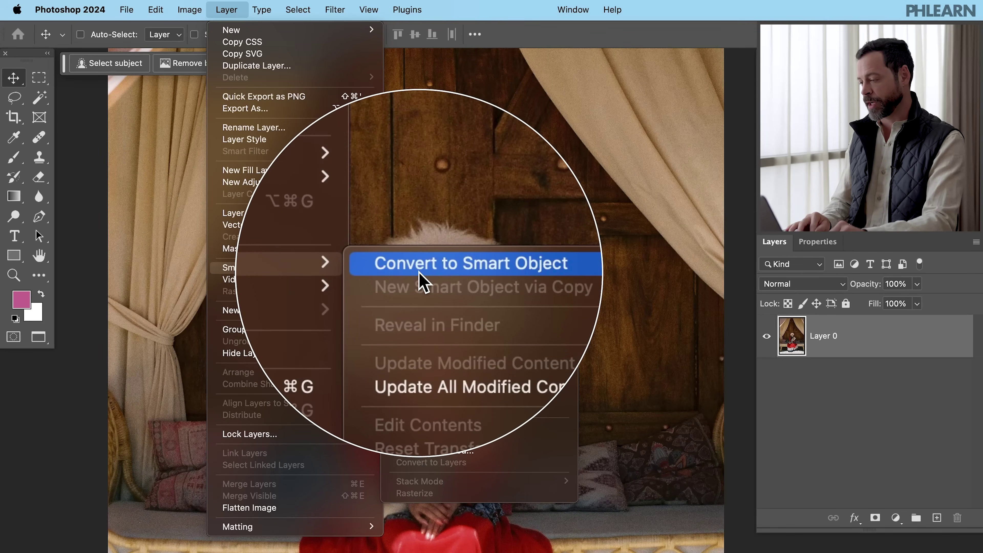
pyautogui.click(420, 273)
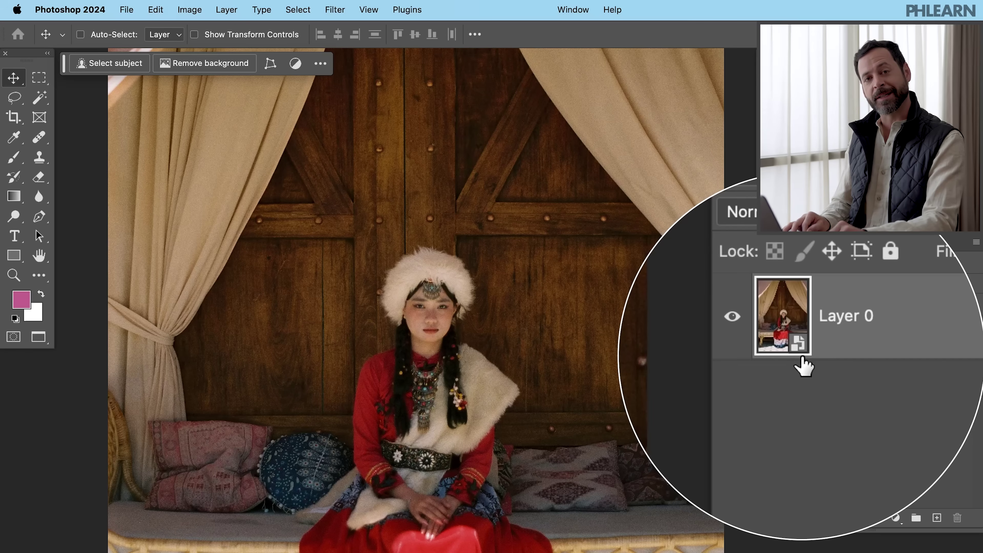
# Open the Camera Raw Filter on the smart object layer and look over its edit settings
pyautogui.click(335, 10)
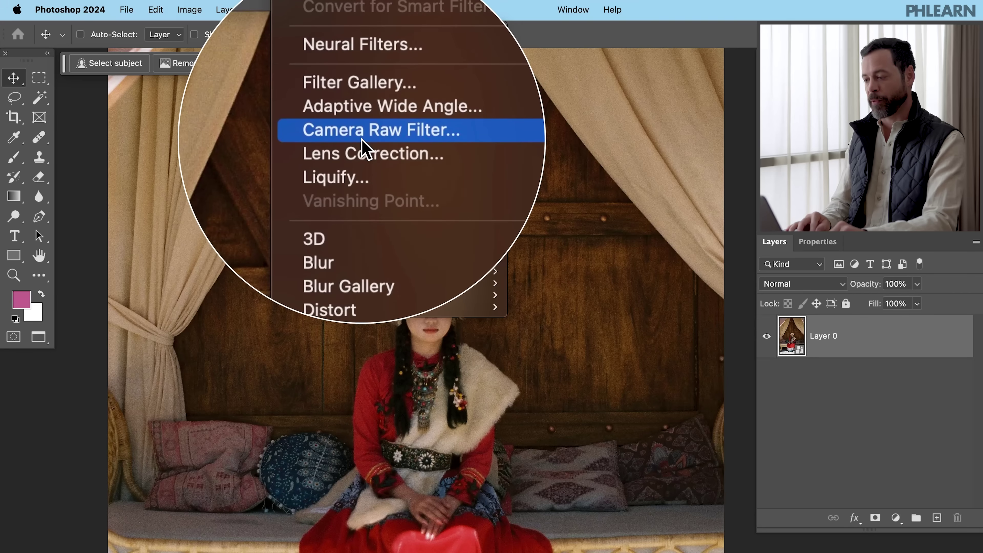
pyautogui.click(363, 139)
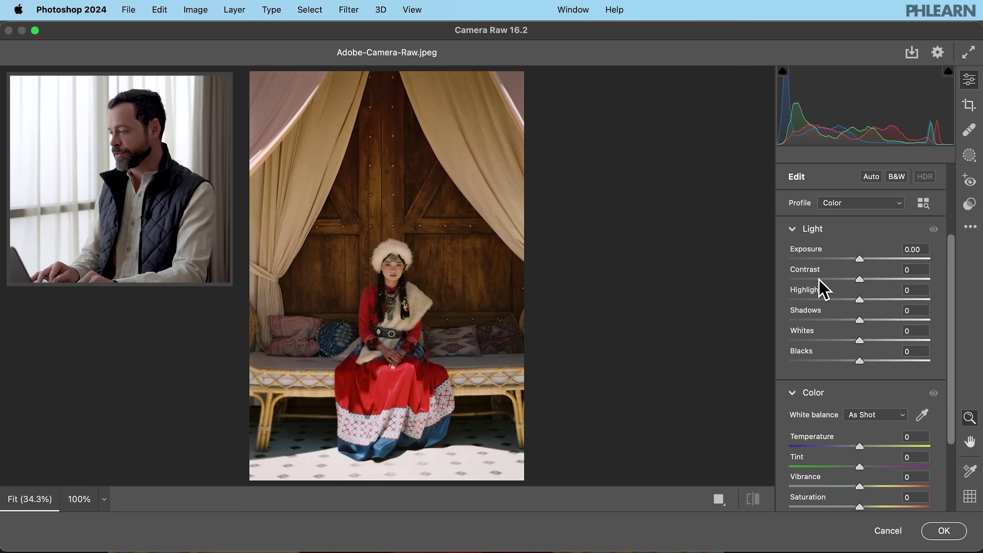
pyautogui.scroll(-10, 813, 291)
pyautogui.scroll(10, 825, 290)
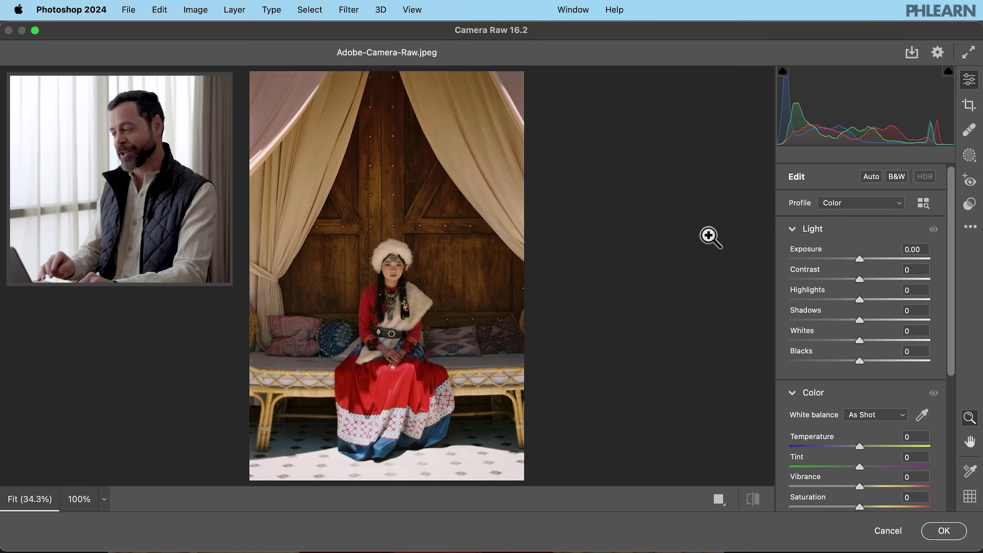
# Create a Subject mask of the woman and brush the blue pillow beside her out of it with a subtracting brush
pyautogui.click(969, 159)
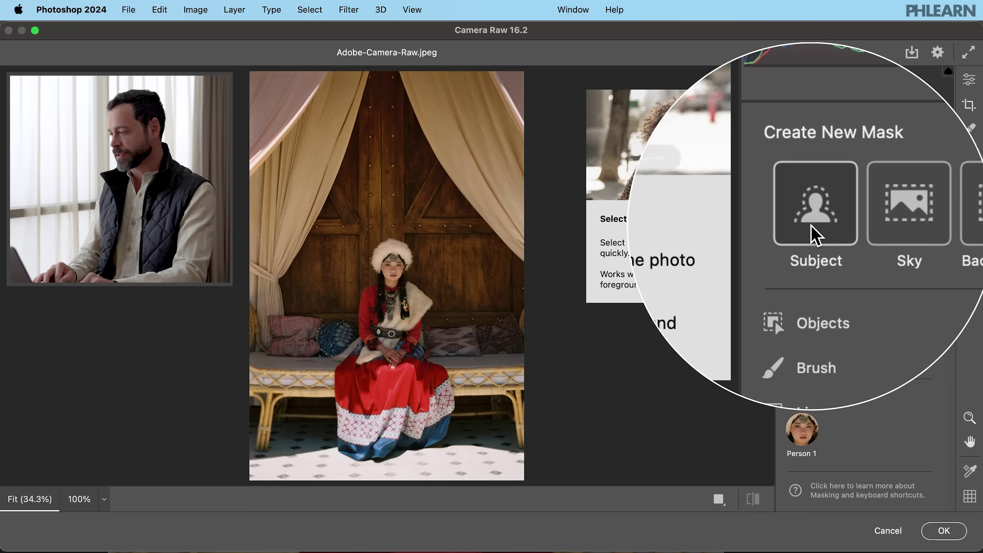
pyautogui.click(811, 225)
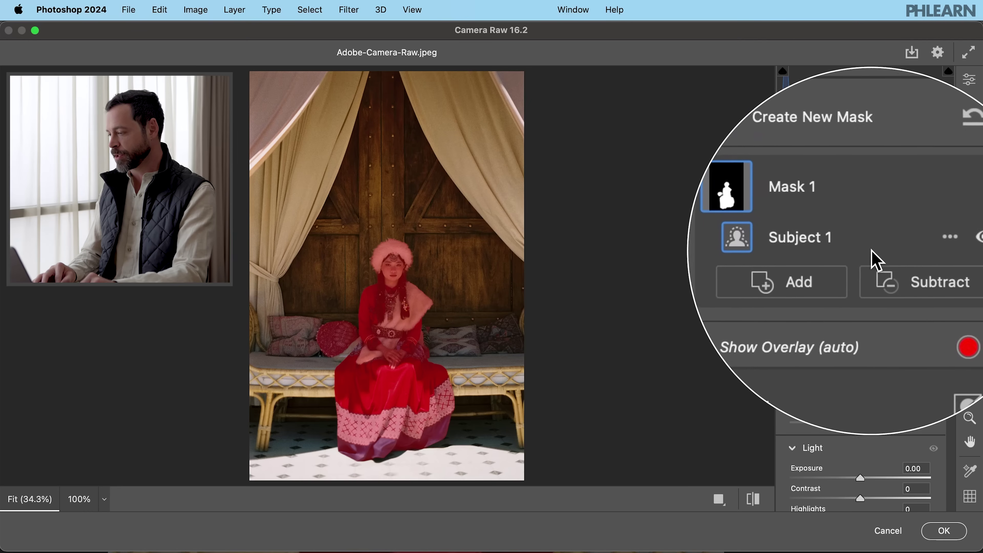
pyautogui.click(861, 268)
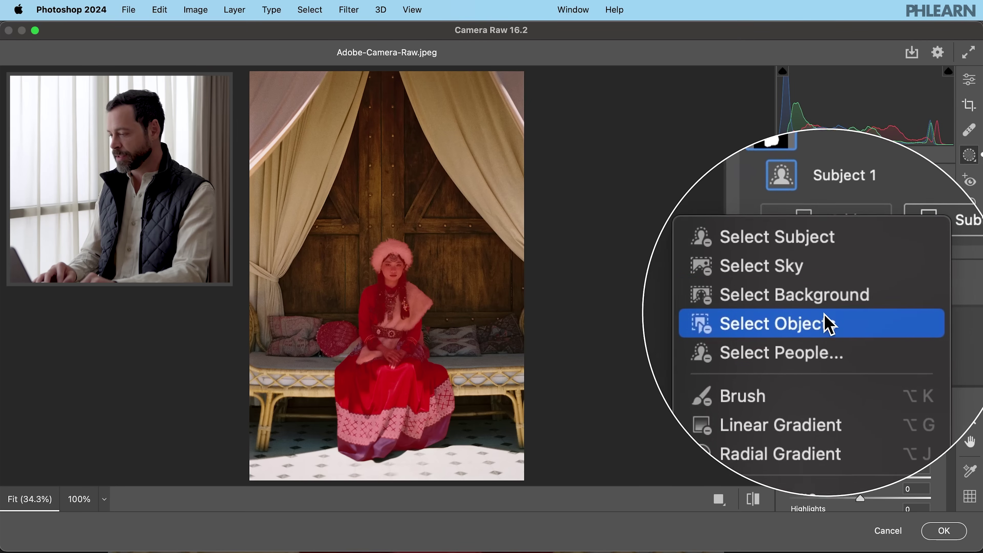
pyautogui.click(807, 364)
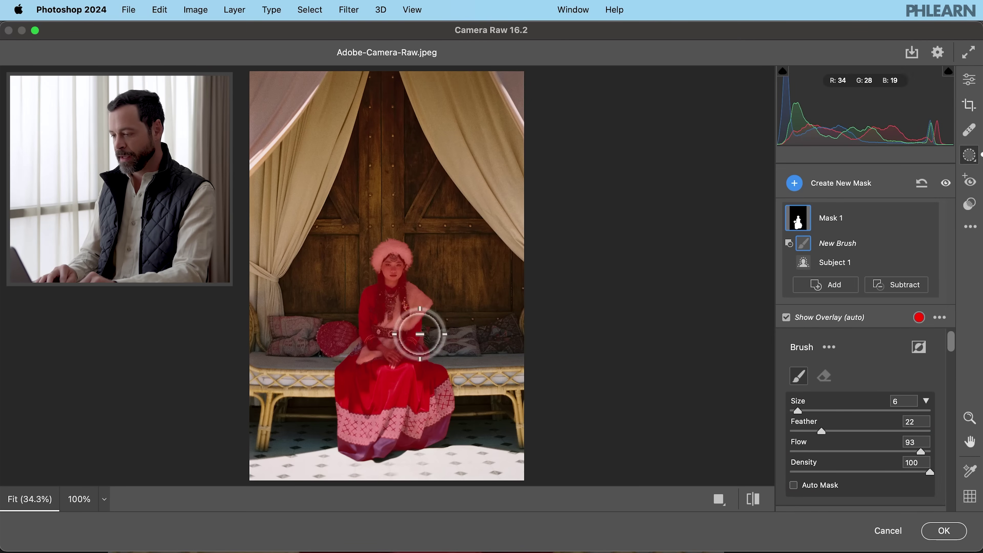
pyautogui.moveTo(327, 321)
pyautogui.mouseDown()
pyautogui.moveTo(329, 351)
pyautogui.moveTo(348, 331)
pyautogui.moveTo(340, 329)
pyautogui.moveTo(334, 402)
pyautogui.mouseUp()
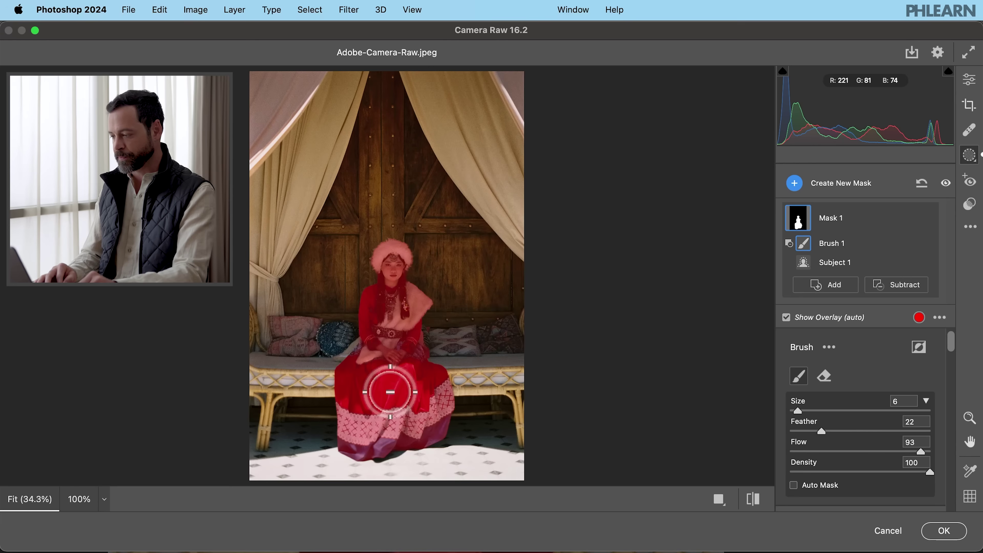
# Set the subject mask's exposure to +0.30 and shadows to +43, and compare the photo with the mask hidden and shown
pyautogui.scroll(-3, 857, 353)
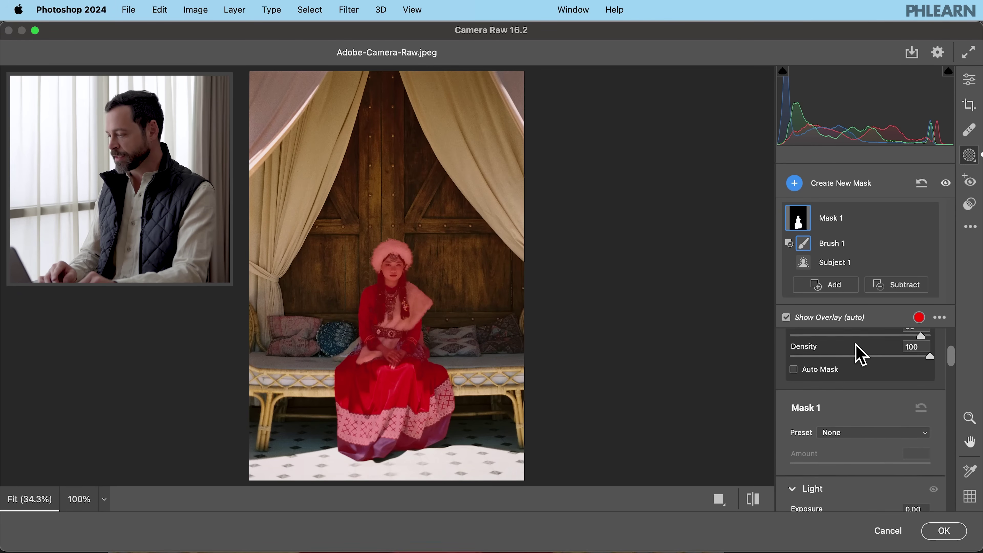
pyautogui.scroll(-7, 860, 353)
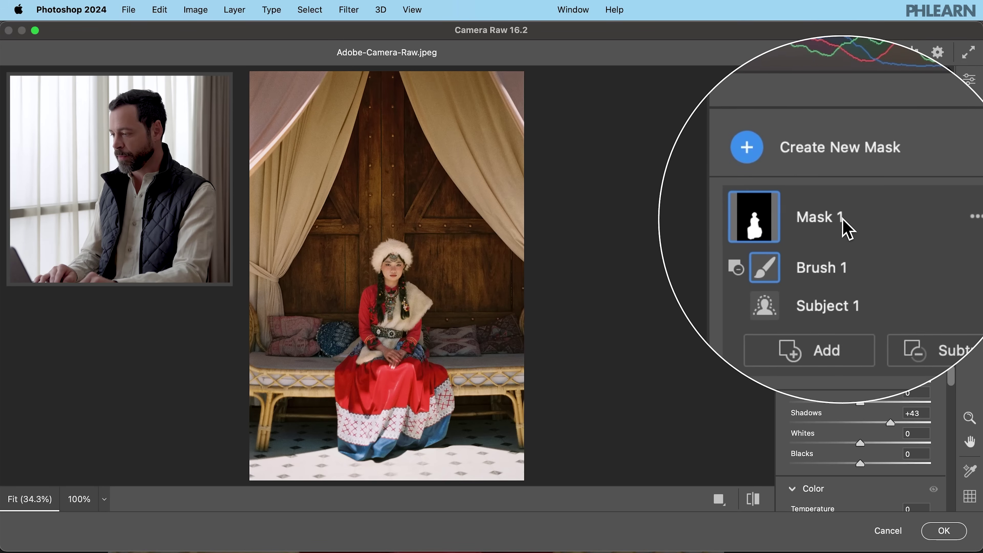
pyautogui.click(928, 220)
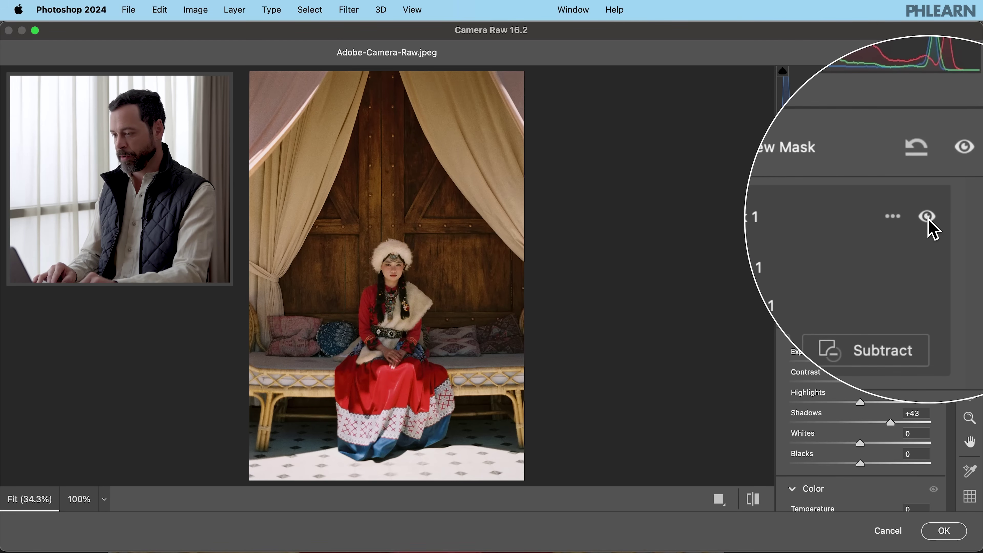
pyautogui.click(928, 217)
pyautogui.click(928, 217)
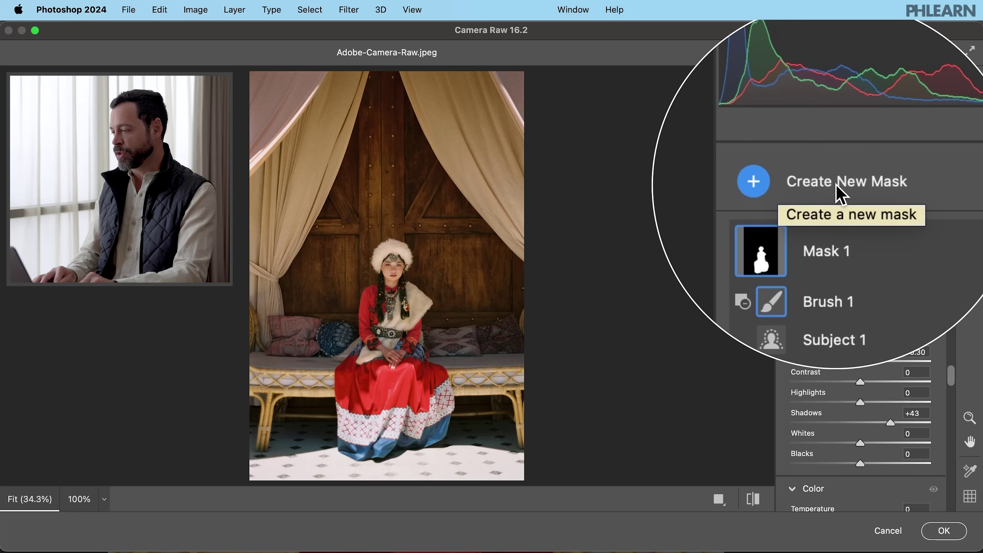
# Create a new brush mask and paint over the whole tiled floor around the woman's skirt
pyautogui.click(837, 194)
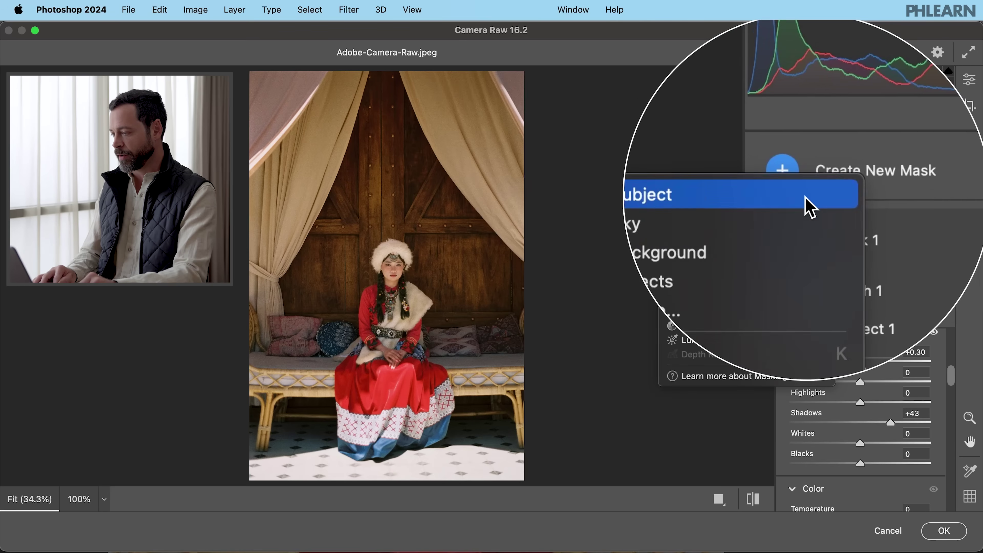
pyautogui.click(726, 273)
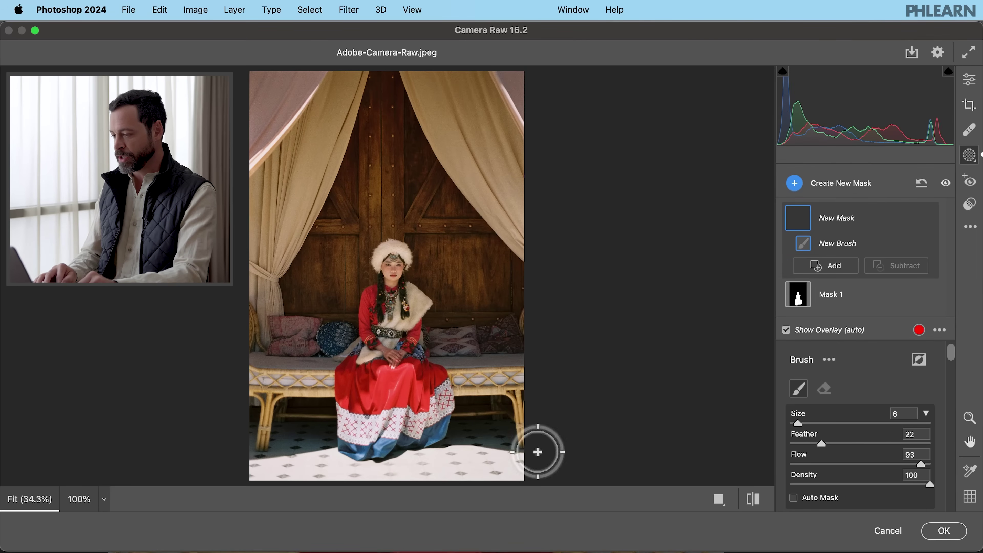
pyautogui.moveTo(475, 460)
pyautogui.mouseDown()
pyautogui.moveTo(539, 461)
pyautogui.moveTo(433, 469)
pyautogui.moveTo(470, 470)
pyautogui.mouseUp()
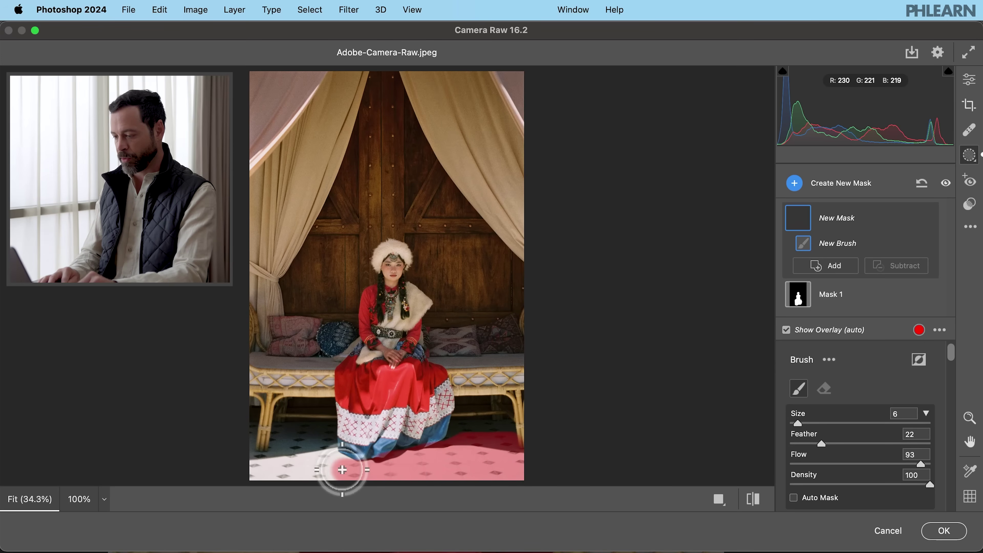
pyautogui.moveTo(324, 452)
pyautogui.mouseDown()
pyautogui.moveTo(273, 466)
pyautogui.moveTo(305, 459)
pyautogui.moveTo(218, 460)
pyautogui.moveTo(302, 484)
pyautogui.moveTo(346, 475)
pyautogui.moveTo(222, 469)
pyautogui.moveTo(293, 446)
pyautogui.moveTo(228, 446)
pyautogui.moveTo(263, 429)
pyautogui.moveTo(319, 432)
pyautogui.mouseUp()
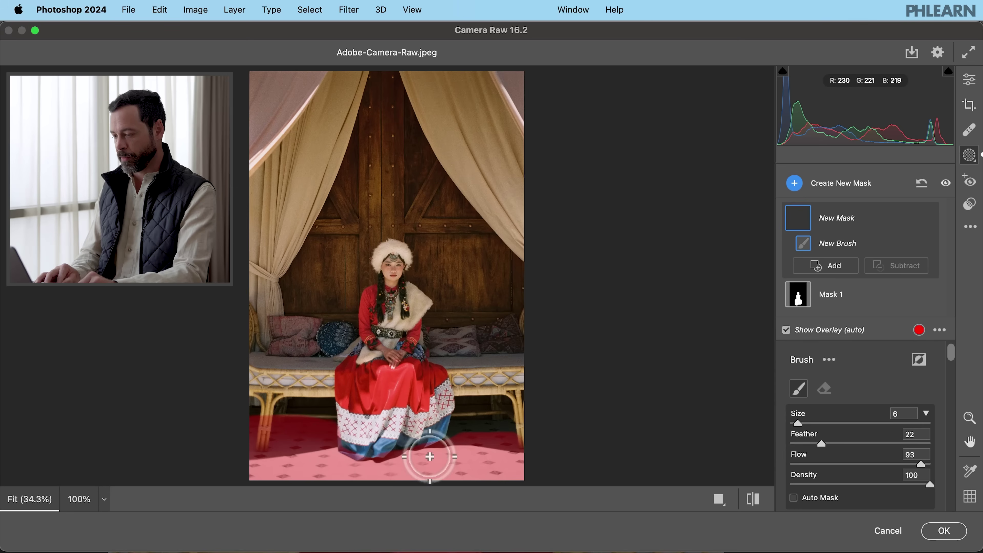
pyautogui.moveTo(488, 430)
pyautogui.mouseDown()
pyautogui.moveTo(519, 430)
pyautogui.moveTo(528, 452)
pyautogui.mouseUp()
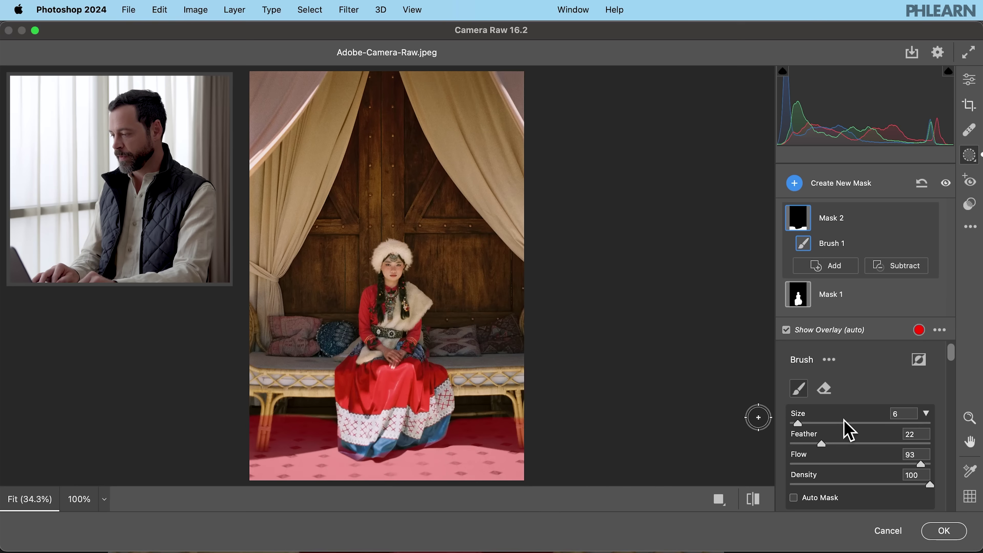
# Set the floor mask's highlights to -100 and exposure to -1.25, and compare the photo with the mask hidden and shown
pyautogui.scroll(-10, 864, 368)
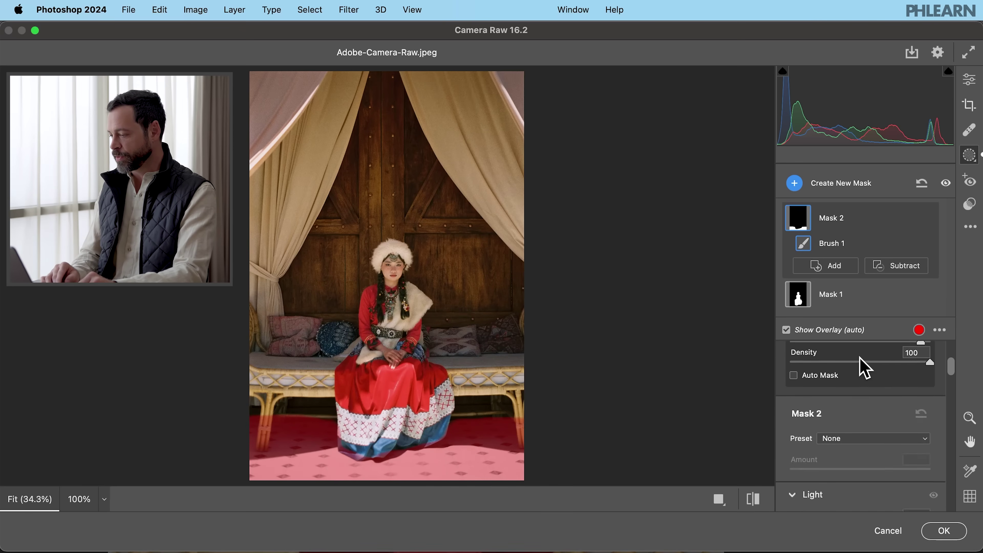
pyautogui.moveTo(861, 407); pyautogui.dragTo(764, 408)
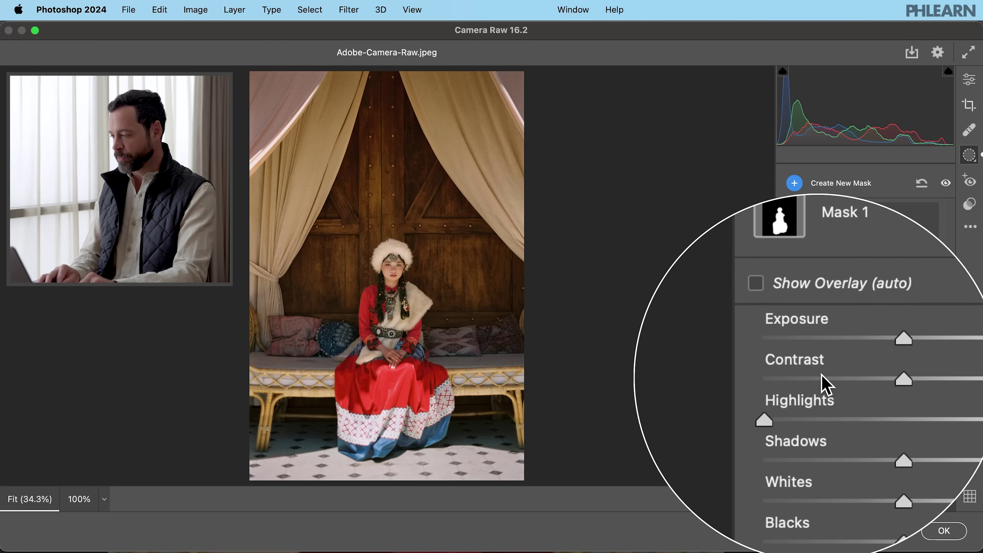
pyautogui.moveTo(857, 357); pyautogui.dragTo(838, 357)
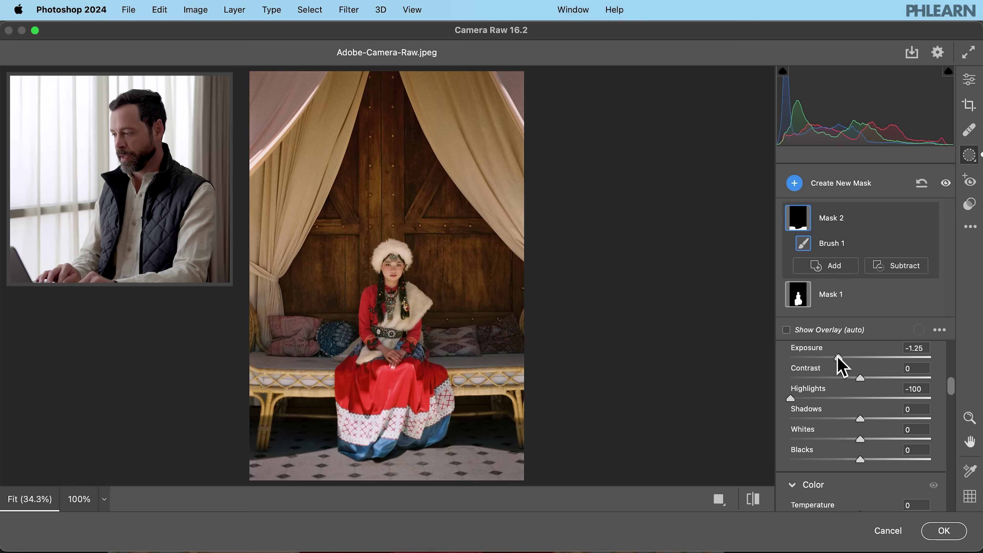
pyautogui.click(928, 218)
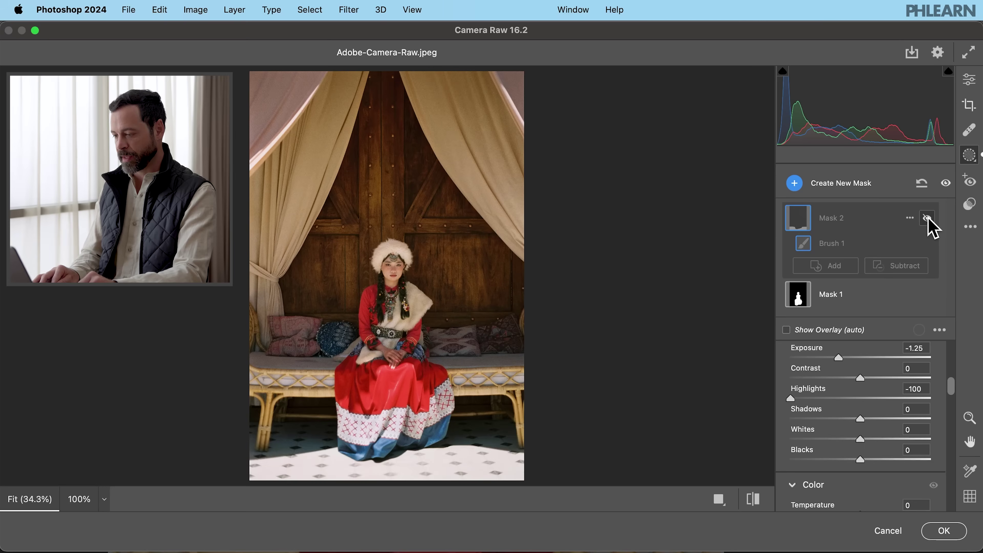
pyautogui.click(928, 218)
pyautogui.click(928, 218)
pyautogui.click(928, 219)
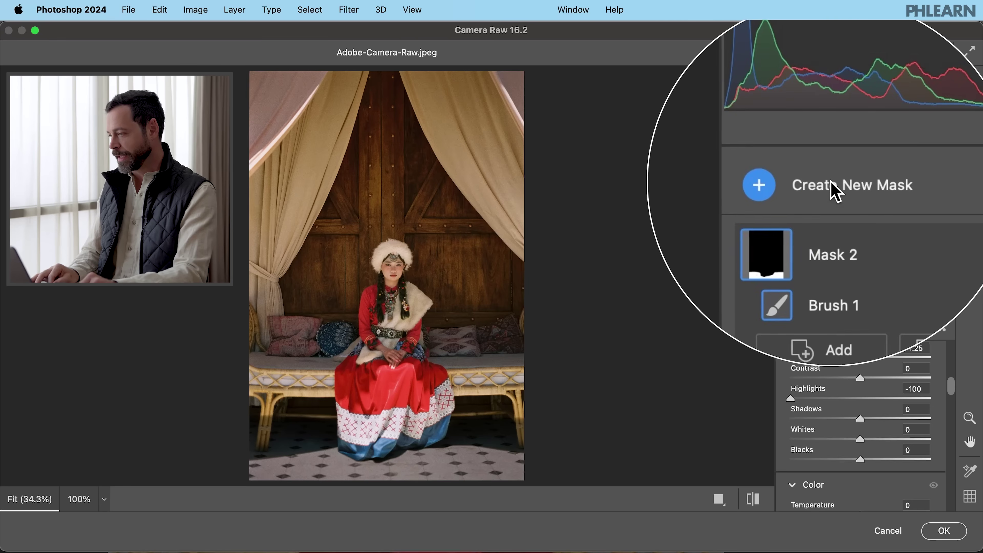
# Create a radial gradient mask as a large ellipse centred on the woman's head, reaching the surrounding doors and her upper body
pyautogui.click(833, 190)
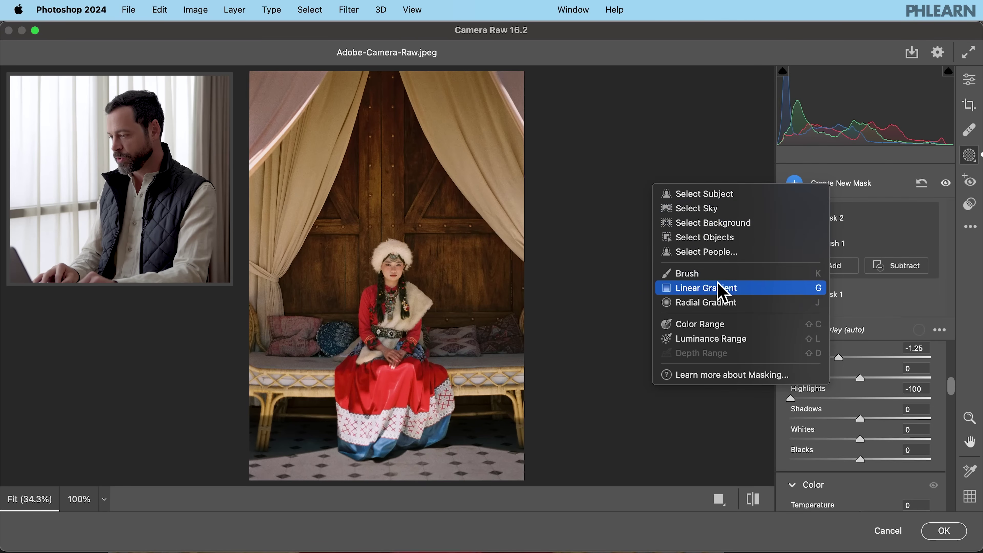
pyautogui.click(708, 309)
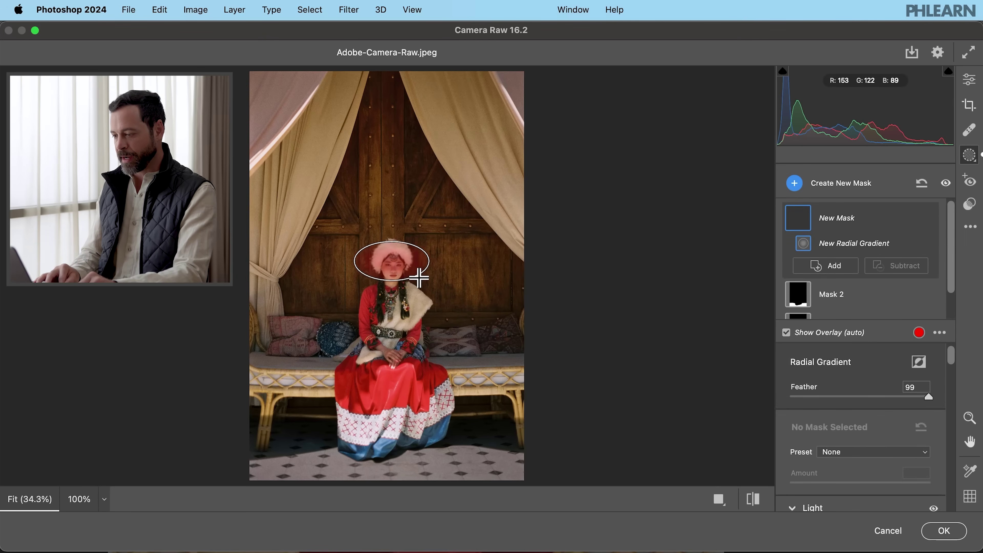
pyautogui.moveTo(437, 302); pyautogui.dragTo(467, 333)
# Raise the radial gradient mask's exposure and warm its temperature to +14
pyautogui.scroll(-5, 832, 380)
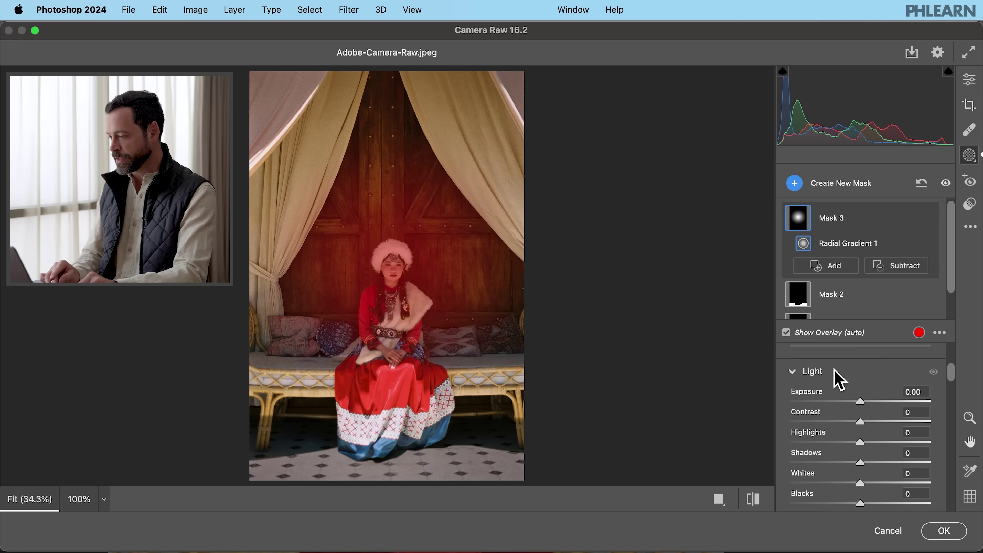
pyautogui.moveTo(863, 404); pyautogui.dragTo(887, 403)
pyautogui.scroll(-3, 888, 408)
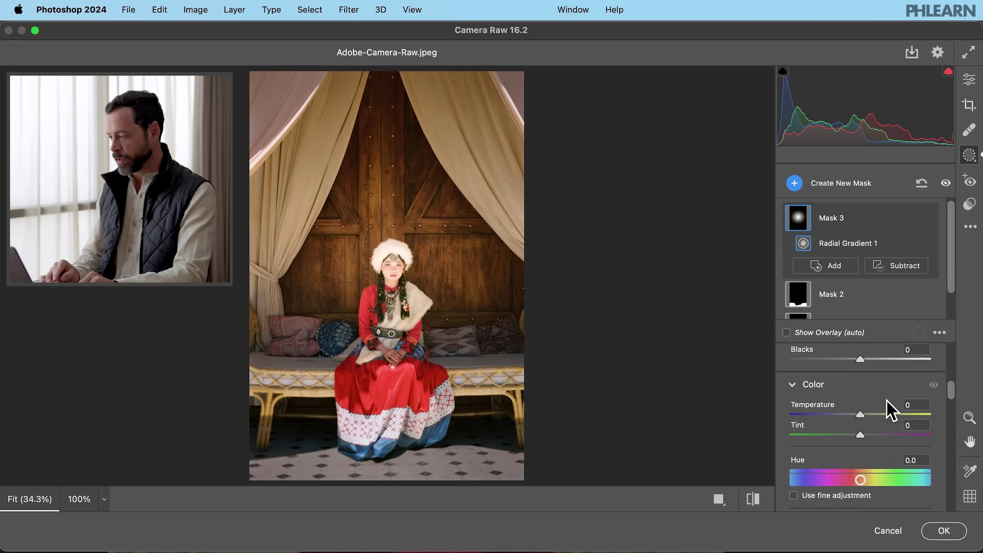
pyautogui.moveTo(861, 416); pyautogui.dragTo(872, 417)
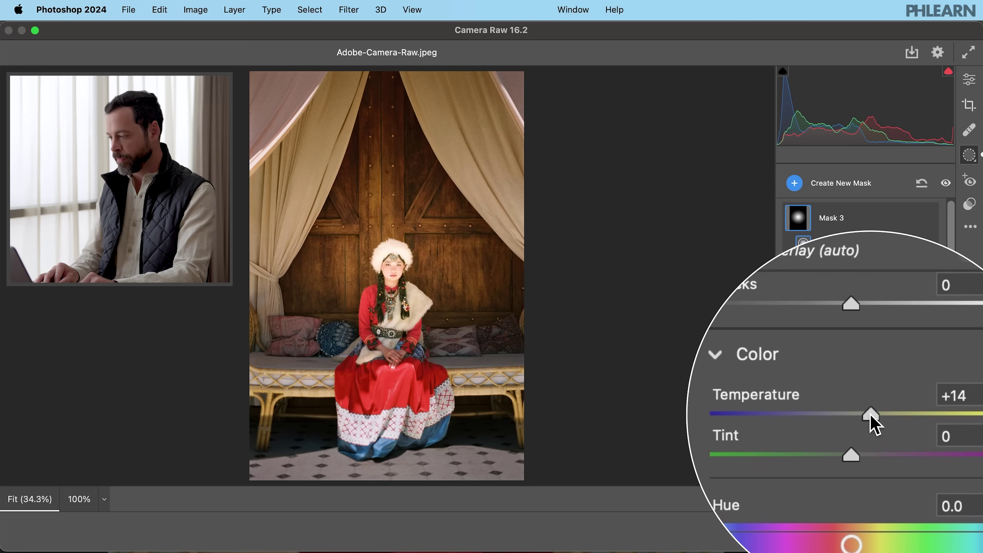
# Fine-tune the radial gradient mask's temperature and compare the photo with this mask hidden and shown
pyautogui.moveTo(860, 435); pyautogui.dragTo(876, 436)
pyautogui.scroll(2, 878, 437)
pyautogui.scroll(5, 881, 438)
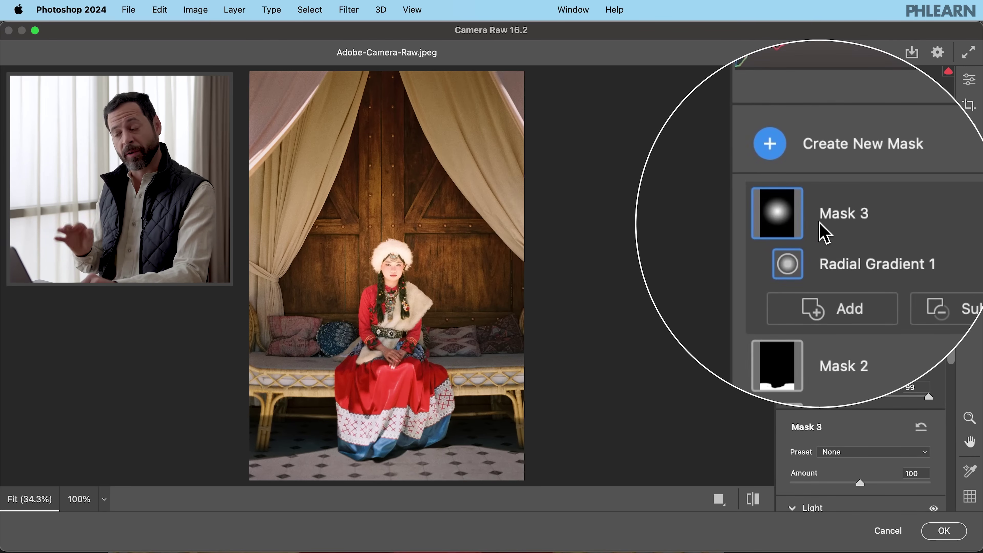
pyautogui.click(928, 218)
pyautogui.click(928, 218)
pyautogui.click(928, 218)
pyautogui.click(929, 219)
pyautogui.click(928, 219)
pyautogui.click(928, 219)
pyautogui.click(928, 219)
pyautogui.click(928, 219)
pyautogui.click(928, 219)
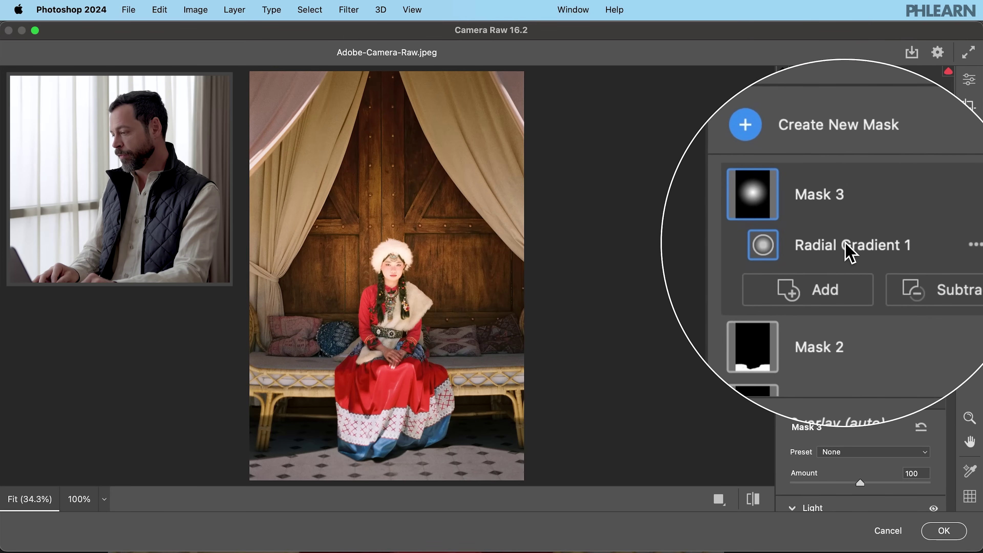
# Subtract the subject from the radial gradient mask and compare the photo with that mask hidden and shown
pyautogui.click(887, 266)
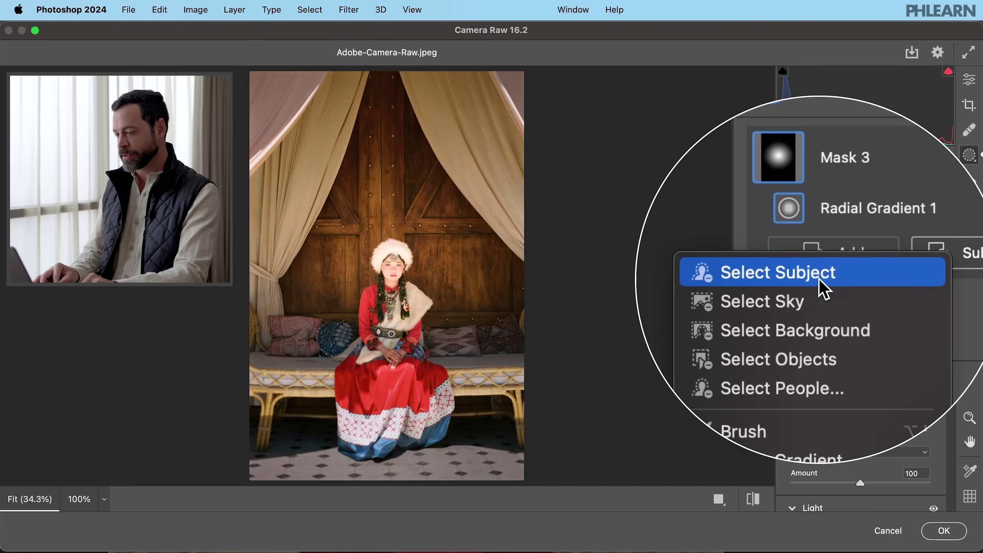
pyautogui.click(821, 289)
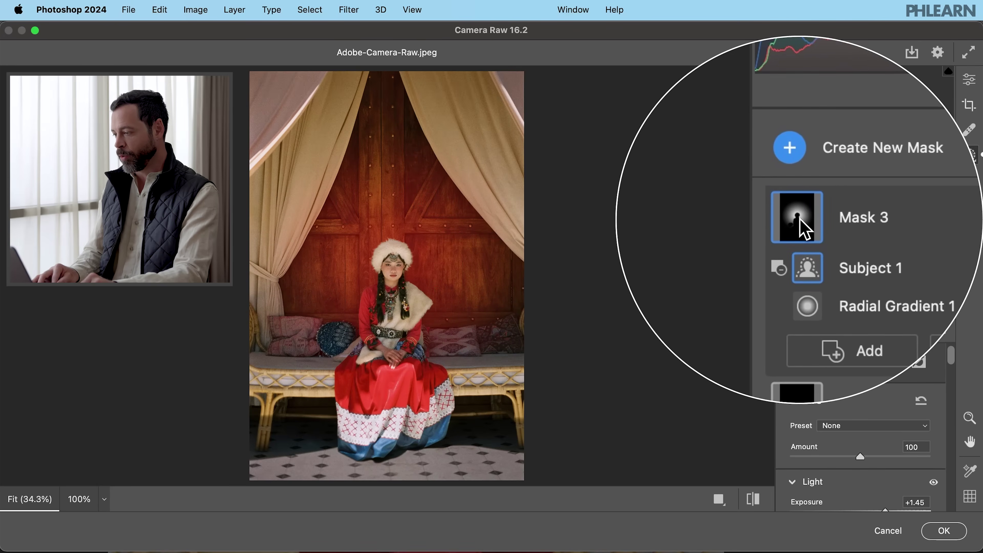
pyautogui.click(927, 220)
pyautogui.click(928, 220)
pyautogui.click(928, 219)
pyautogui.click(927, 220)
pyautogui.click(928, 220)
pyautogui.click(928, 220)
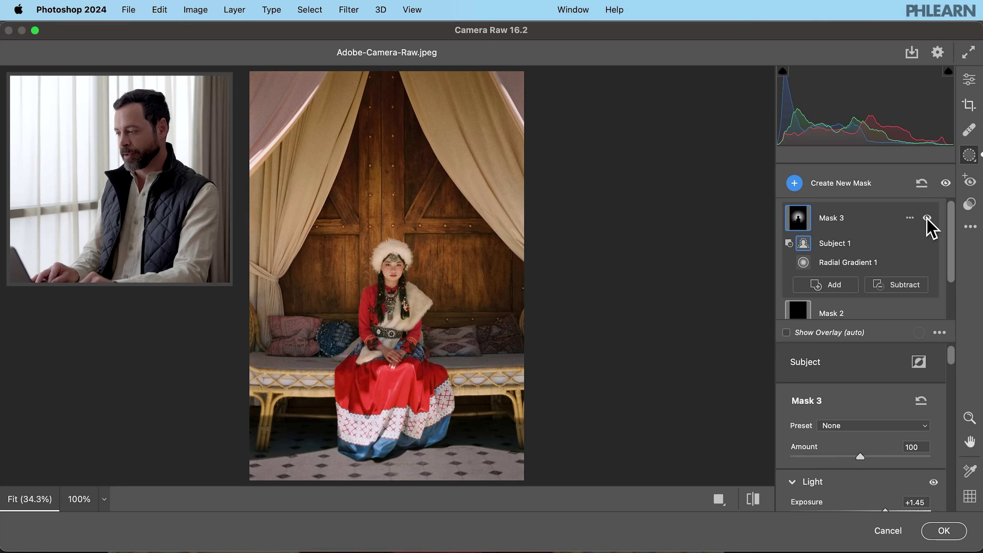
# Create a linear gradient mask running diagonally inward from the photo's upper-right corner and set its exposure to -0.80
pyautogui.click(817, 189)
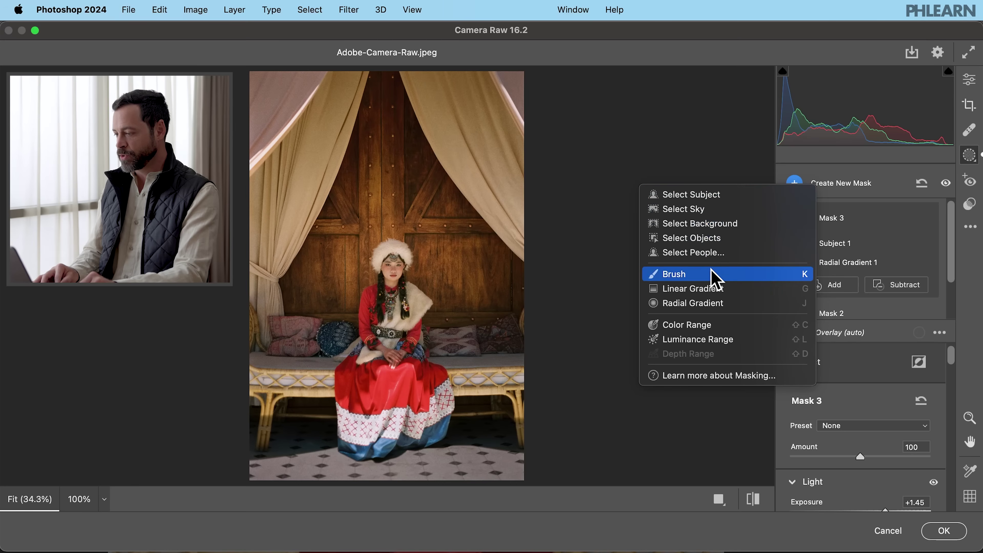
pyautogui.click(708, 290)
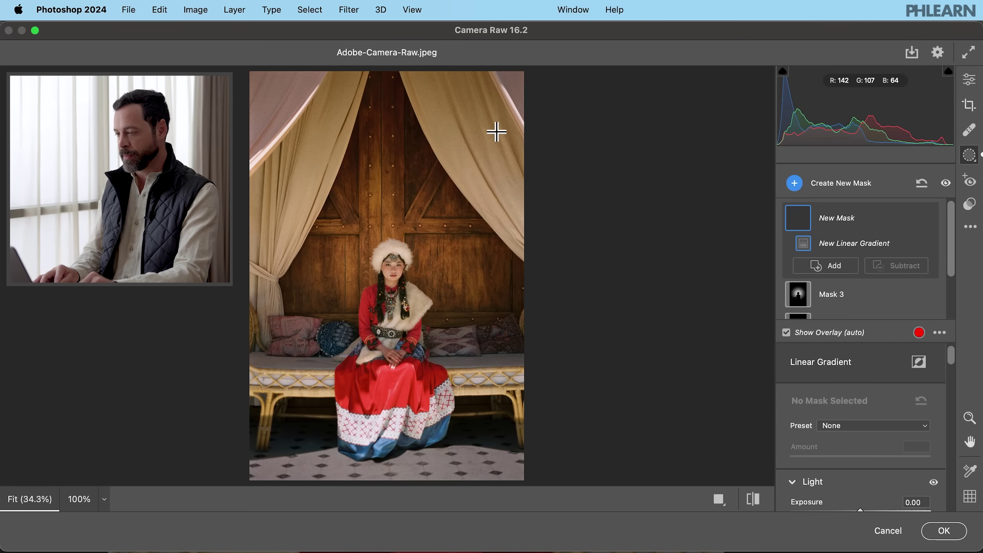
pyautogui.moveTo(516, 99); pyautogui.dragTo(423, 167)
pyautogui.scroll(-3, 881, 409)
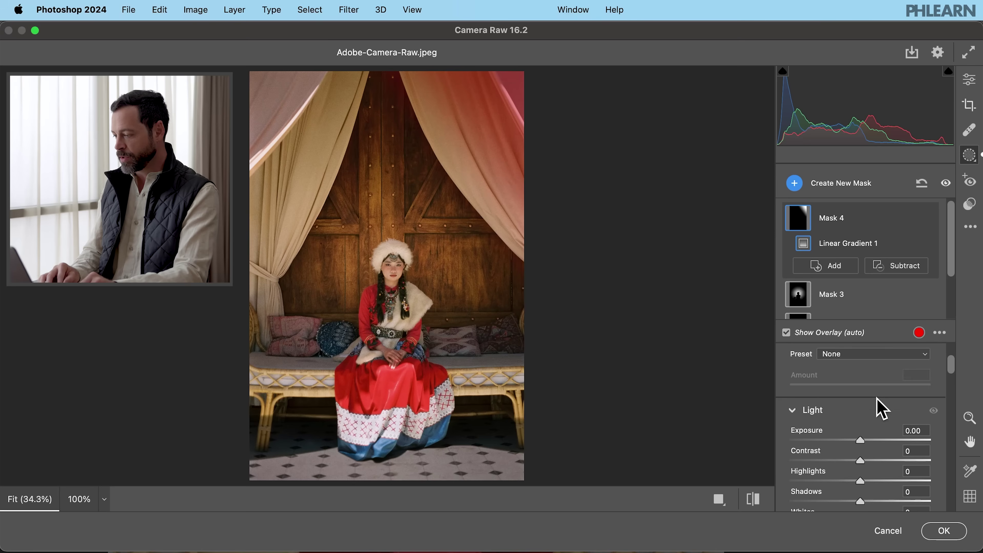
pyautogui.moveTo(862, 442); pyautogui.dragTo(848, 439)
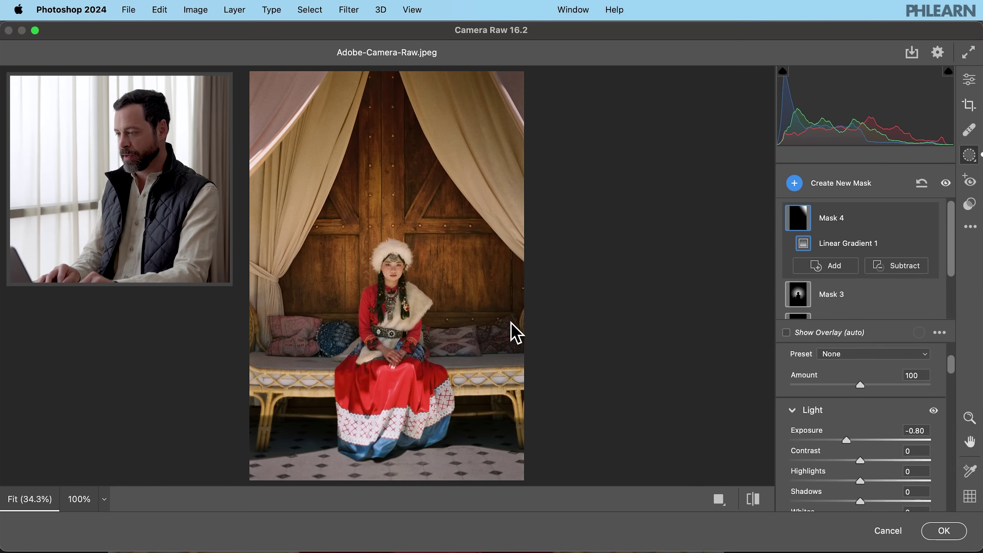
# Create a linear gradient mask running diagonally inward from the photo's upper-left corner and set its exposure to -0.40
pyautogui.click(816, 196)
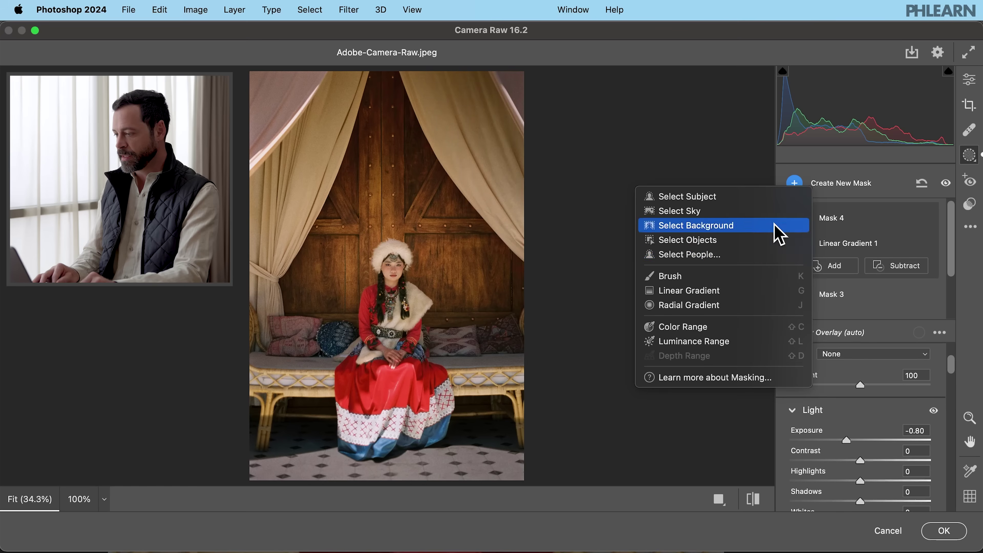
pyautogui.click(698, 288)
pyautogui.moveTo(277, 112); pyautogui.dragTo(457, 209)
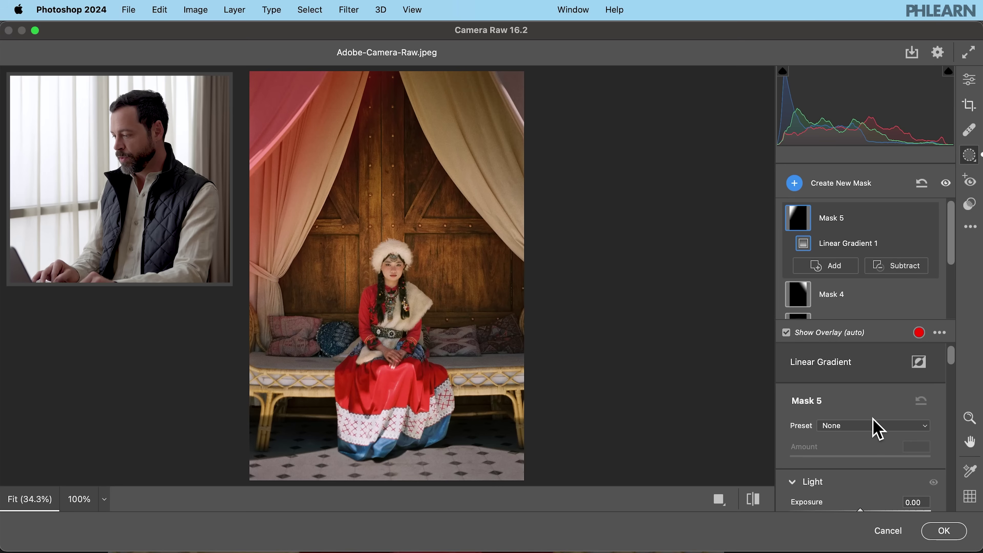
pyautogui.scroll(-3, 873, 418)
pyautogui.moveTo(861, 450); pyautogui.dragTo(853, 449)
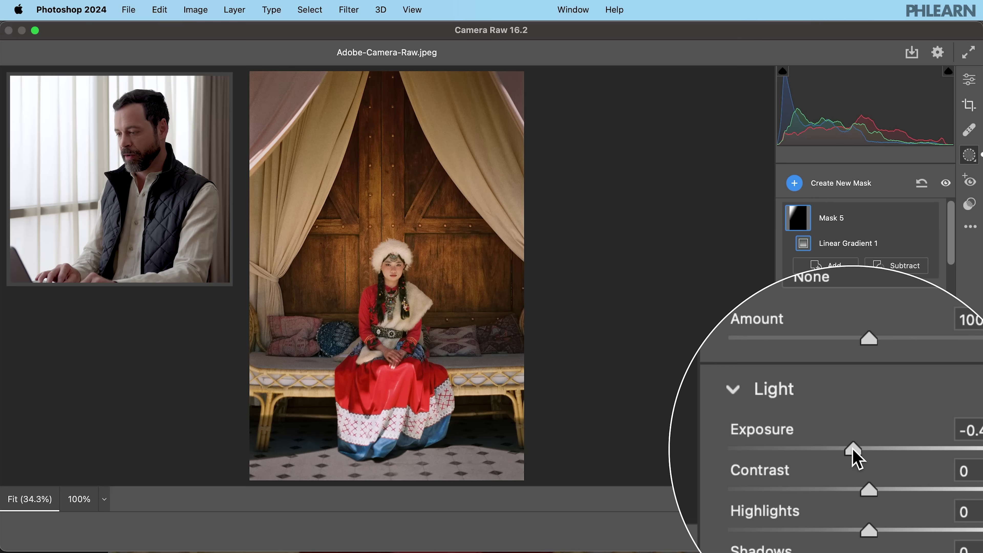
# Create a subject mask of the woman and brush-subtract her dress, shawl and hat so only the face area remains
pyautogui.click(817, 184)
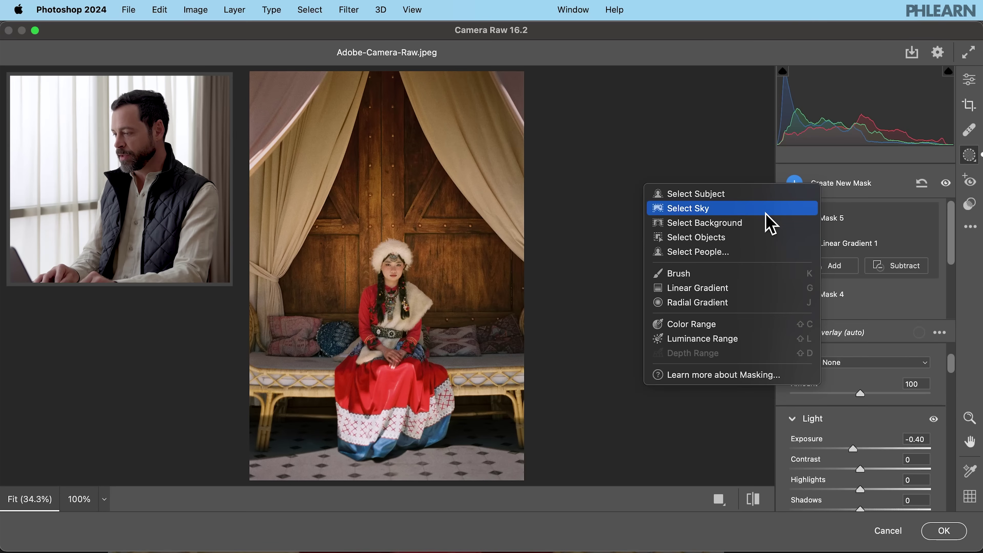
pyautogui.click(745, 195)
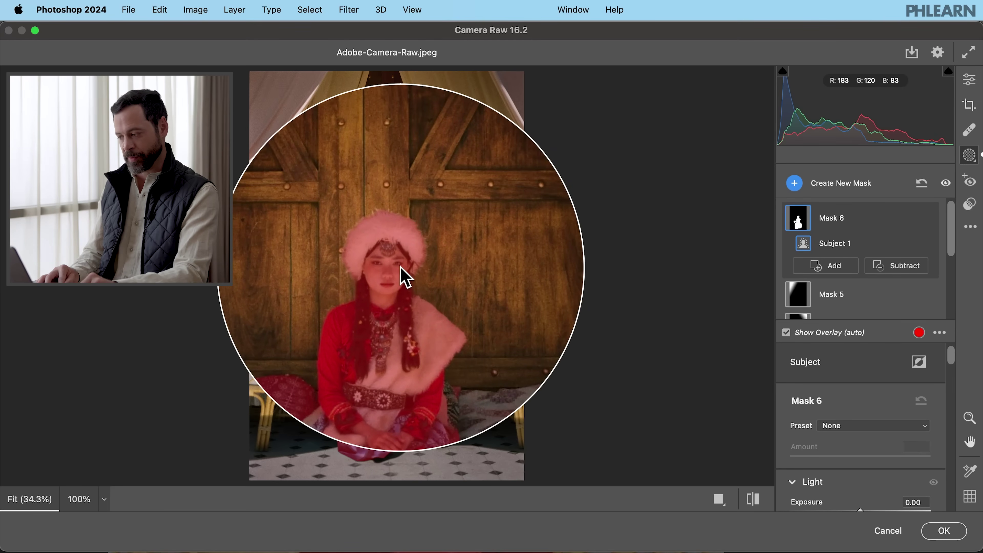
pyautogui.click(897, 266)
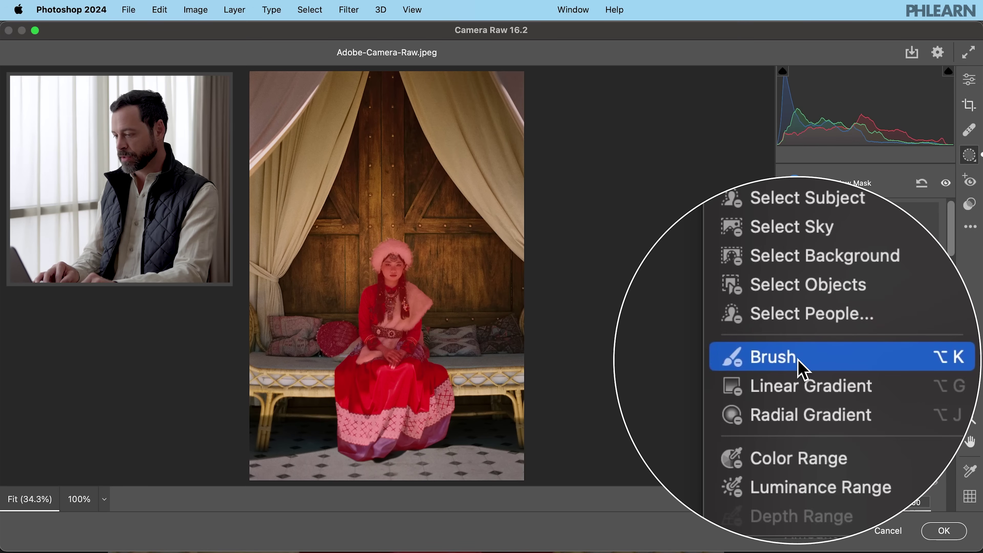
pyautogui.click(800, 370)
pyautogui.press(']')
pyautogui.press(']')
pyautogui.press(']')
pyautogui.press(']')
pyautogui.press(']')
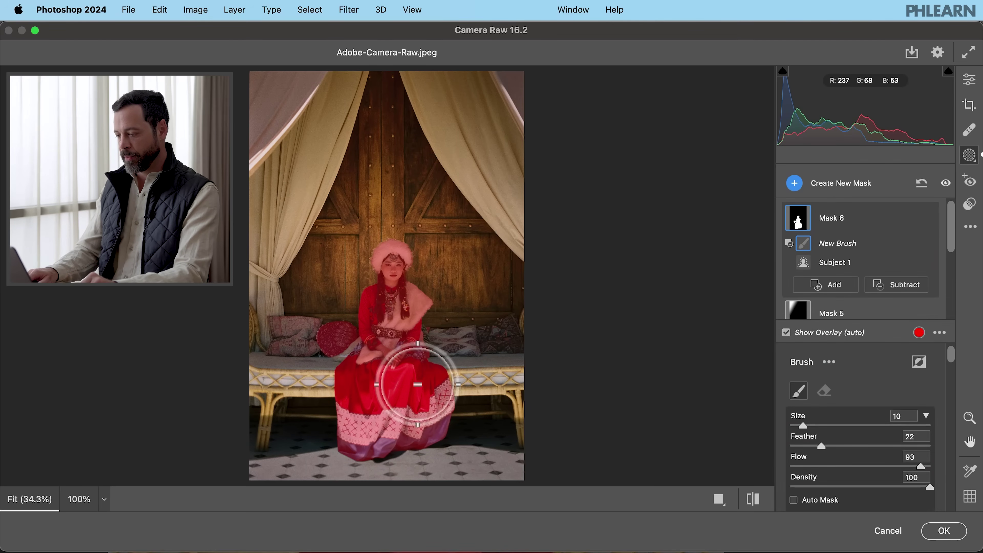
pyautogui.moveTo(417, 384)
pyautogui.mouseDown()
pyautogui.moveTo(417, 407)
pyautogui.moveTo(329, 428)
pyautogui.moveTo(327, 414)
pyautogui.mouseUp()
pyautogui.moveTo(322, 356)
pyautogui.mouseDown()
pyautogui.moveTo(342, 341)
pyautogui.moveTo(348, 310)
pyautogui.moveTo(402, 318)
pyautogui.moveTo(419, 298)
pyautogui.moveTo(432, 327)
pyautogui.moveTo(330, 387)
pyautogui.moveTo(408, 373)
pyautogui.moveTo(386, 434)
pyautogui.mouseUp()
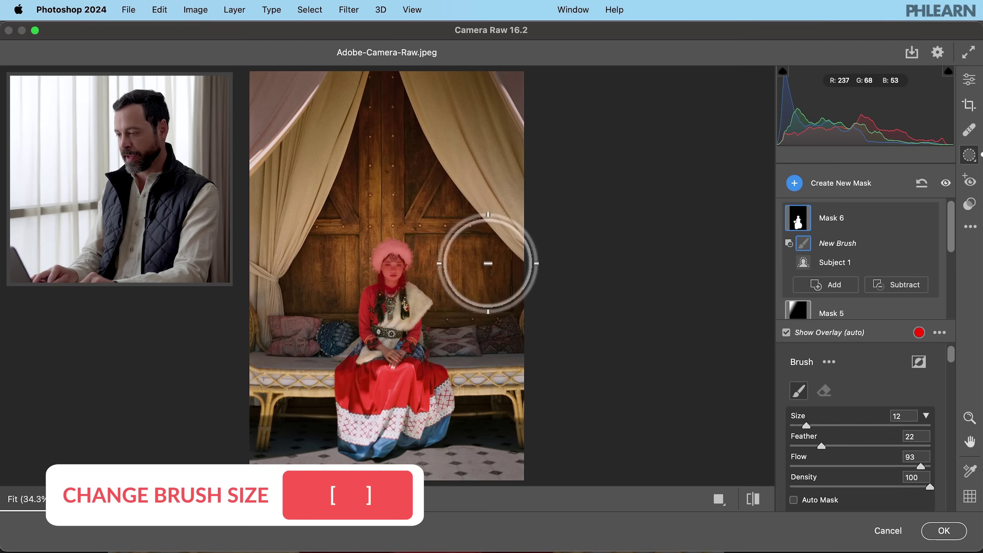
pyautogui.moveTo(354, 259)
pyautogui.mouseDown()
pyautogui.moveTo(366, 232)
pyautogui.moveTo(410, 233)
pyautogui.moveTo(424, 253)
pyautogui.mouseUp()
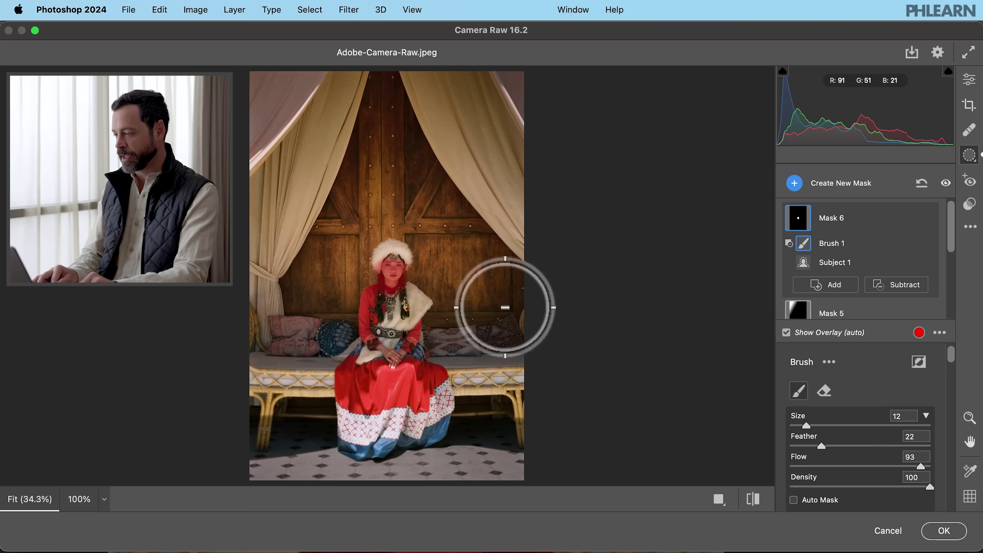
# Set the face mask's exposure to +0.35
pyautogui.scroll(-6, 852, 407)
pyautogui.scroll(-3, 853, 407)
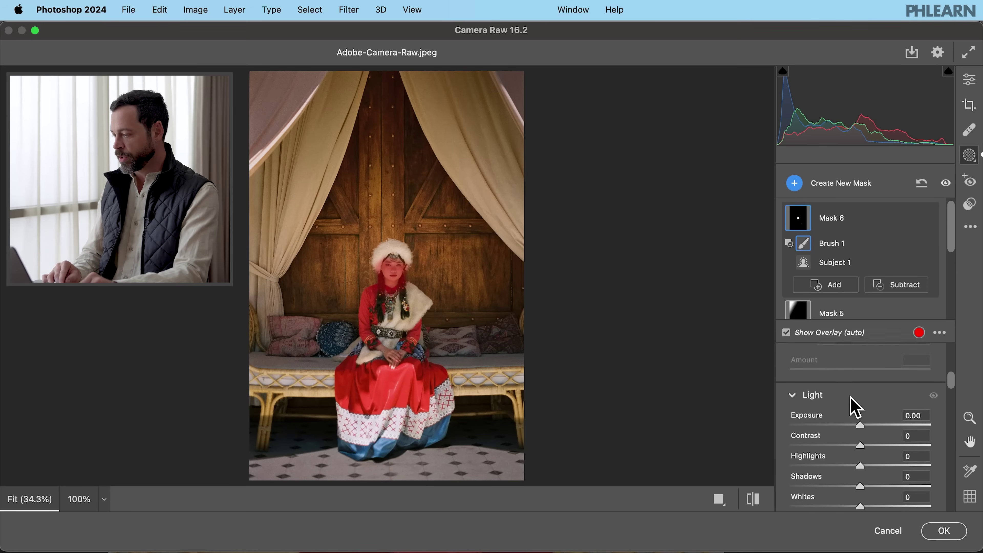
pyautogui.moveTo(862, 414); pyautogui.dragTo(868, 413)
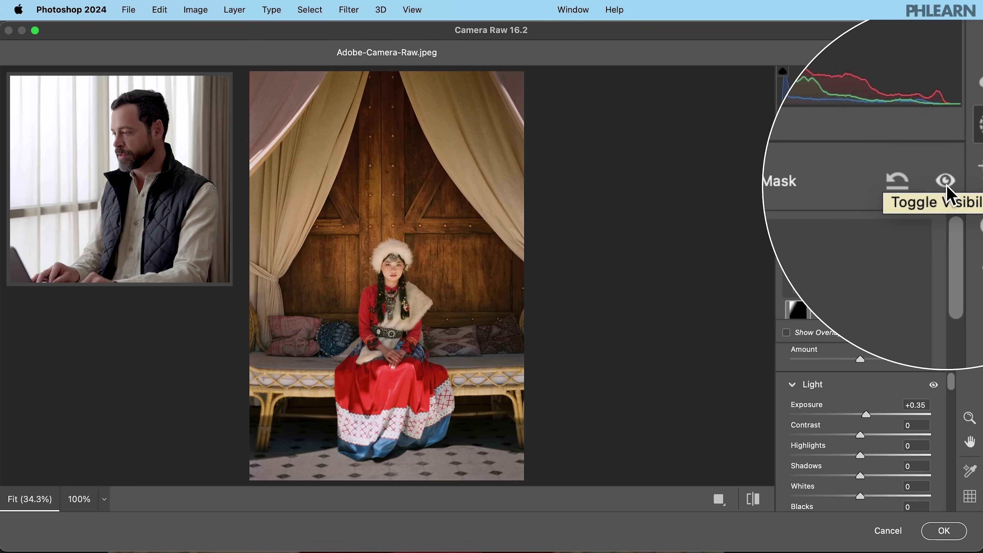
# Compare the photo with all masks hidden and shown, and apply the Camera Raw edits with the image fitted to the window
pyautogui.click(946, 185)
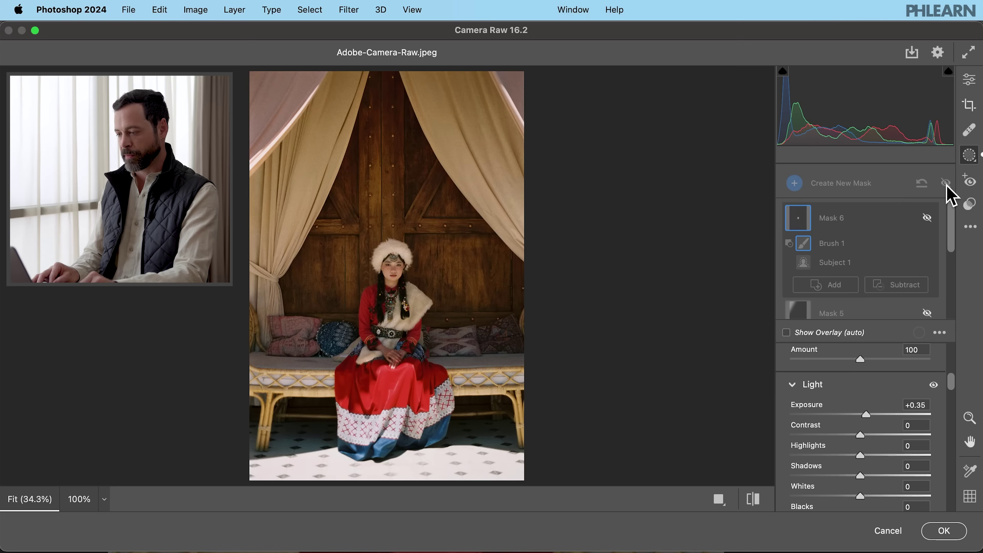
pyautogui.click(947, 185)
pyautogui.click(947, 186)
pyautogui.click(947, 185)
pyautogui.click(947, 185)
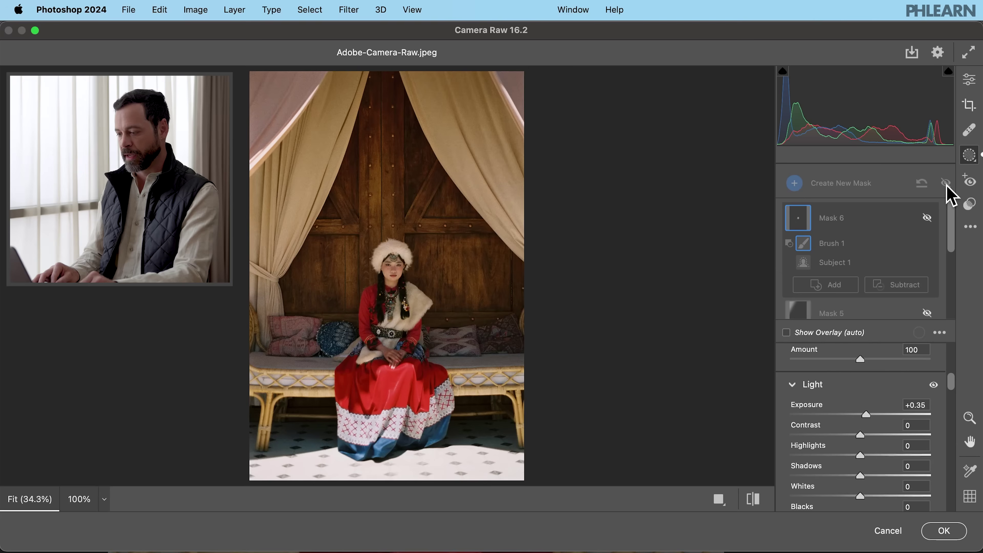
pyautogui.click(946, 185)
pyautogui.click(947, 185)
pyautogui.click(947, 185)
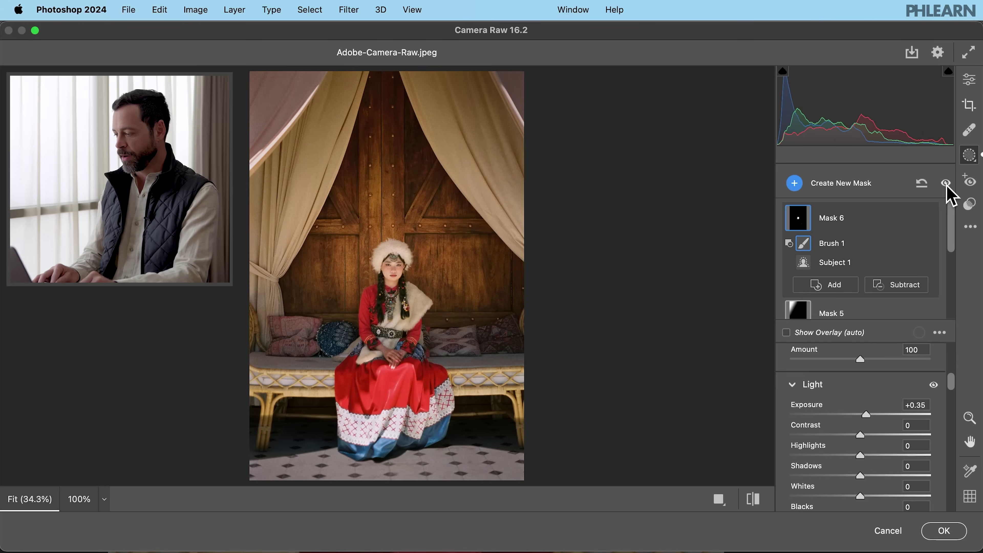
pyautogui.click(944, 531)
pyautogui.press('super+0')
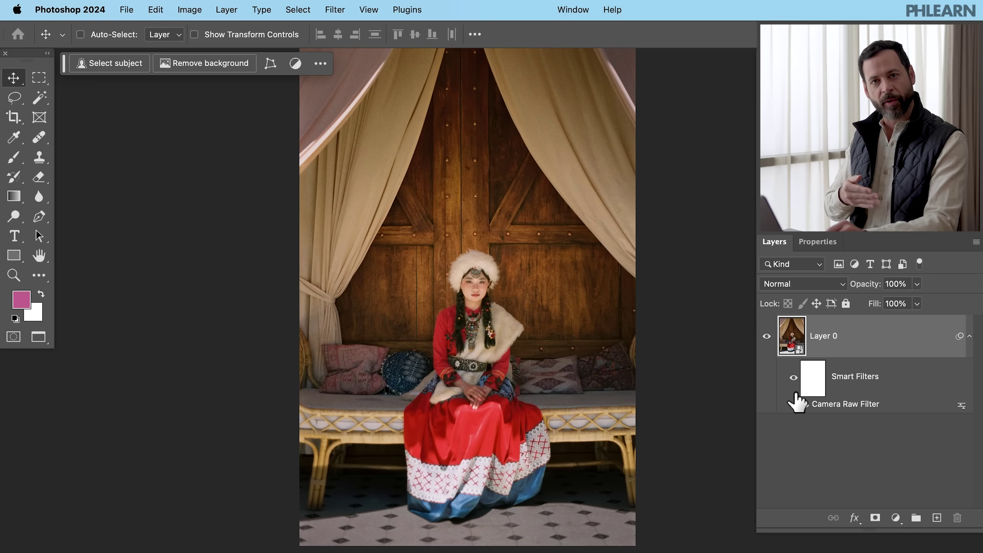
# Compare the original photo with the edited version by hiding and showing the layer's smart filters
pyautogui.click(794, 379)
pyautogui.click(794, 380)
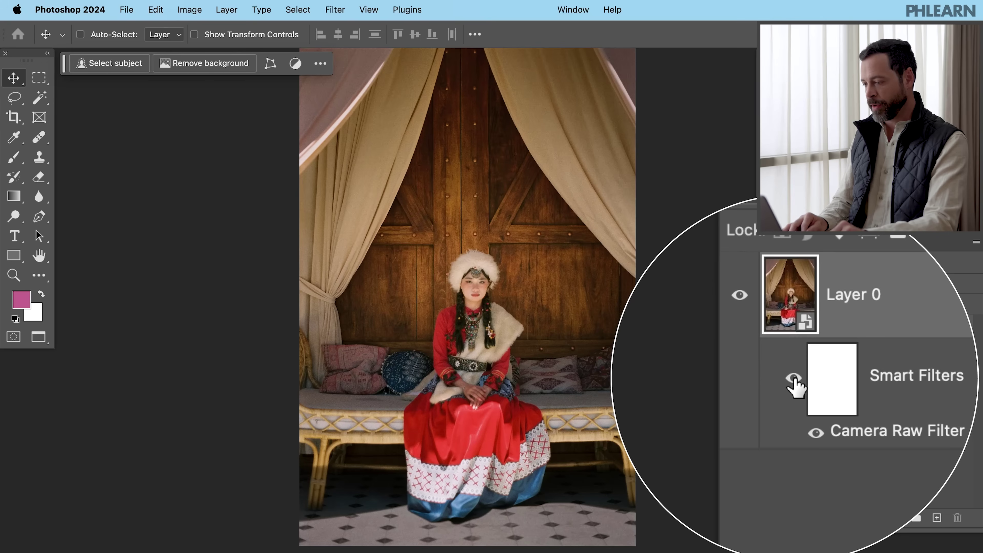
pyautogui.click(794, 379)
pyautogui.click(794, 379)
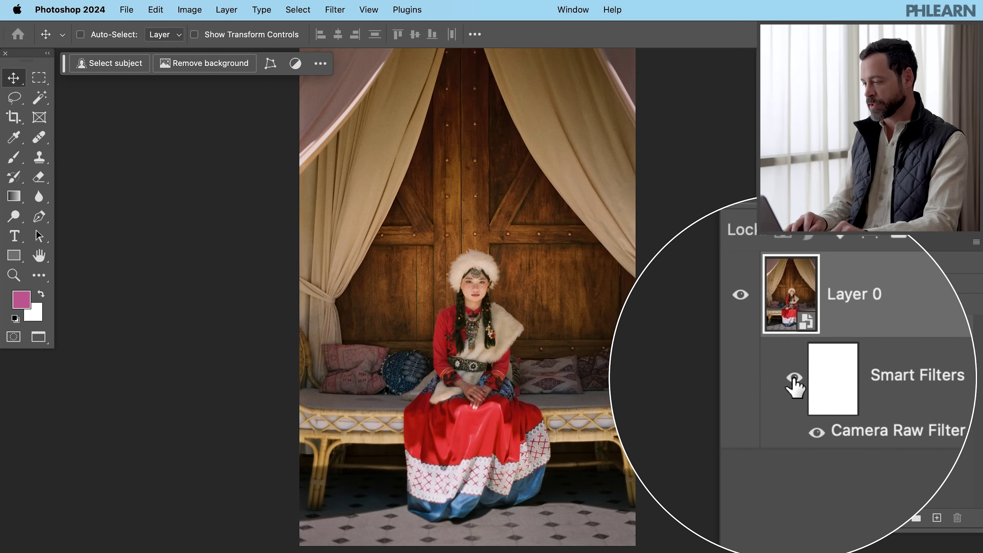
pyautogui.click(794, 382)
pyautogui.click(794, 381)
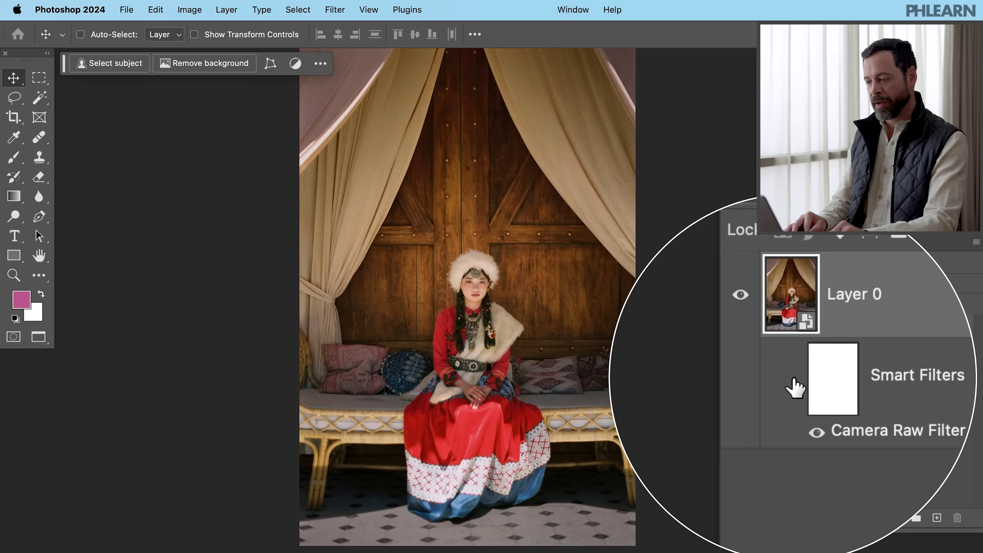
pyautogui.click(794, 380)
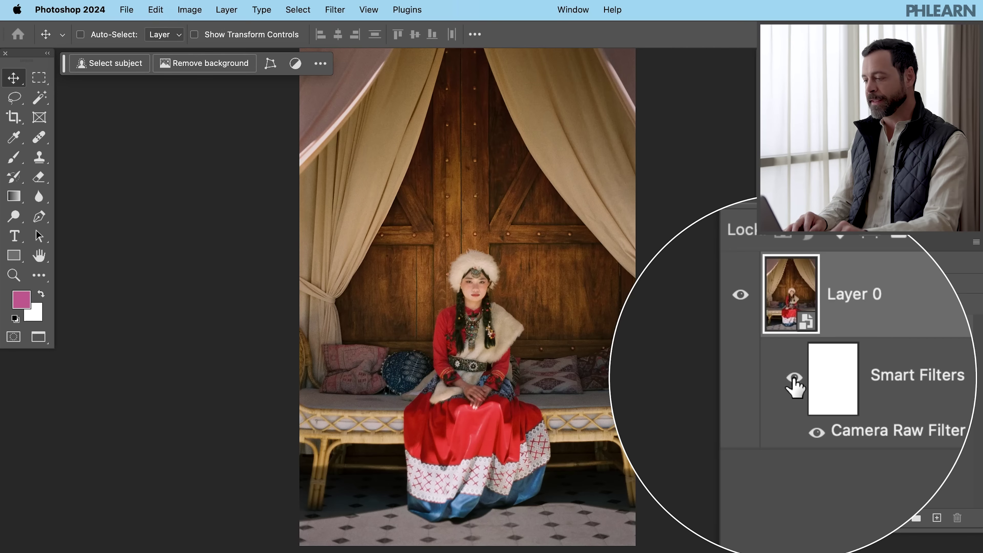
pyautogui.click(794, 381)
pyautogui.click(794, 381)
pyautogui.click(793, 380)
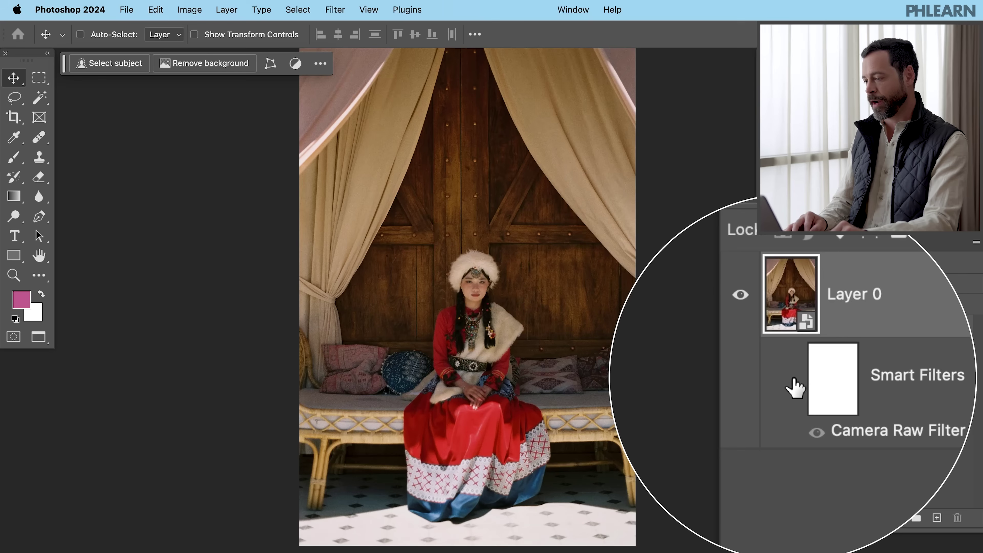
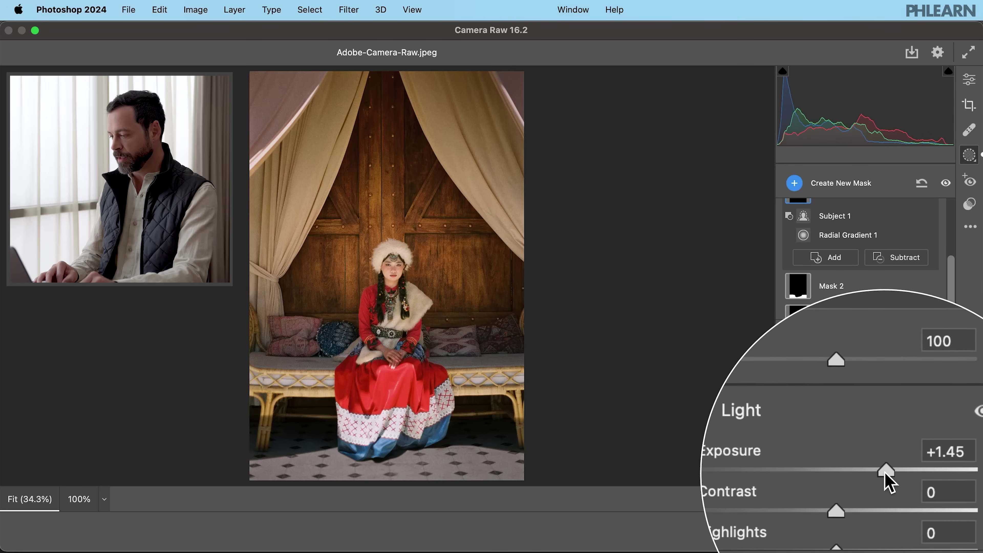
# Set the exposure of the radial glow mask (Mask 3) to +2.10
pyautogui.moveTo(885, 472); pyautogui.dragTo(896, 469)
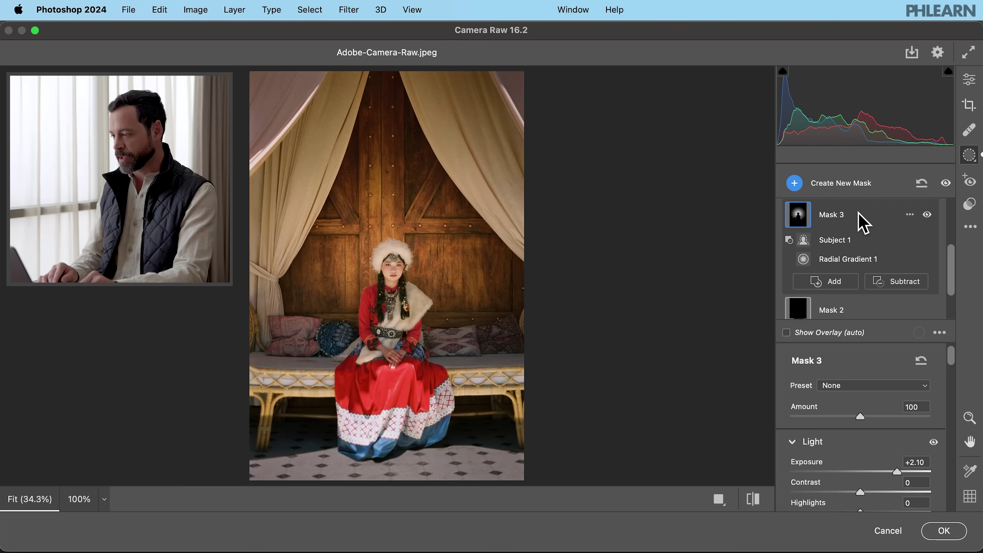
# Select the face mask (Mask 6) and set its highlights to +19 and exposure to +0.50
pyautogui.scroll(5, 864, 224)
pyautogui.click(833, 220)
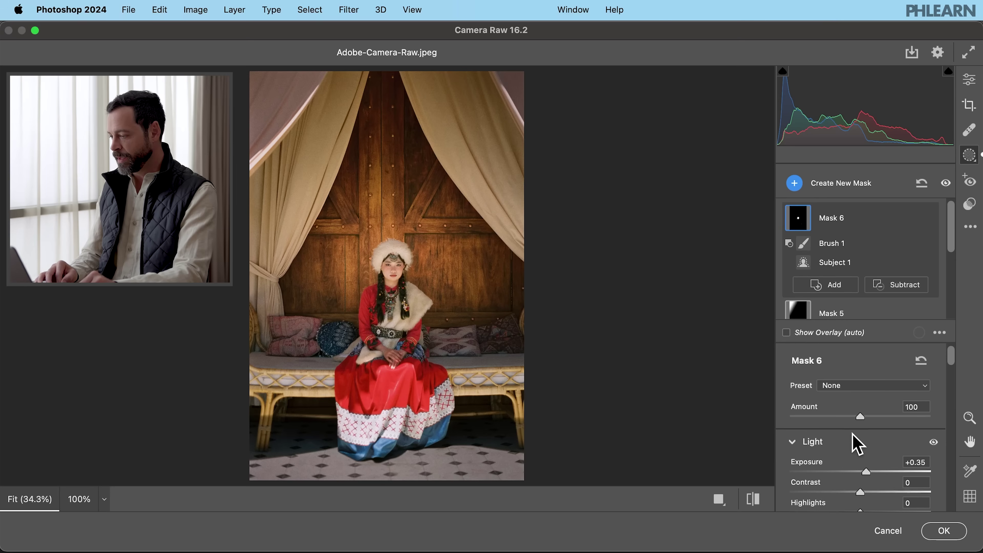
pyautogui.scroll(-2, 871, 491)
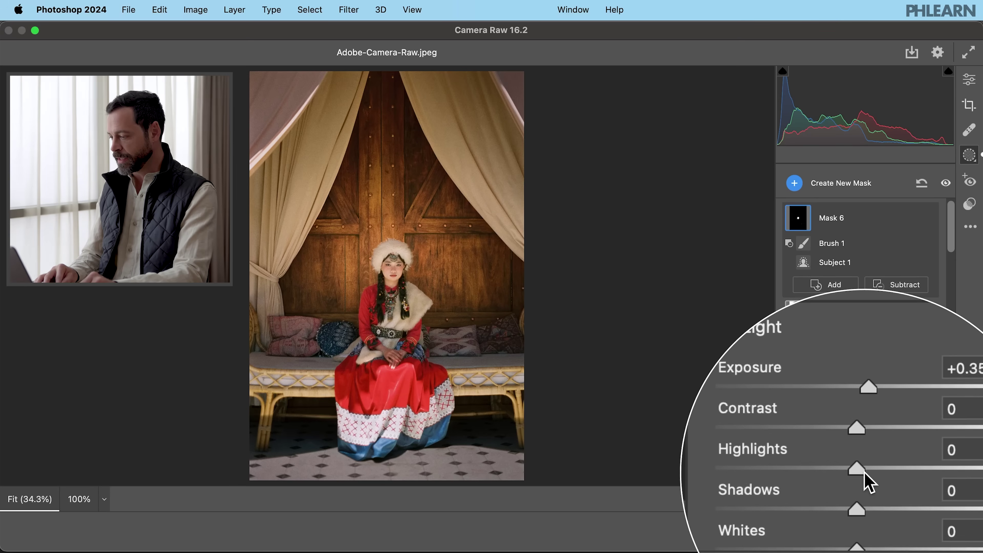
pyautogui.moveTo(861, 475); pyautogui.dragTo(873, 470)
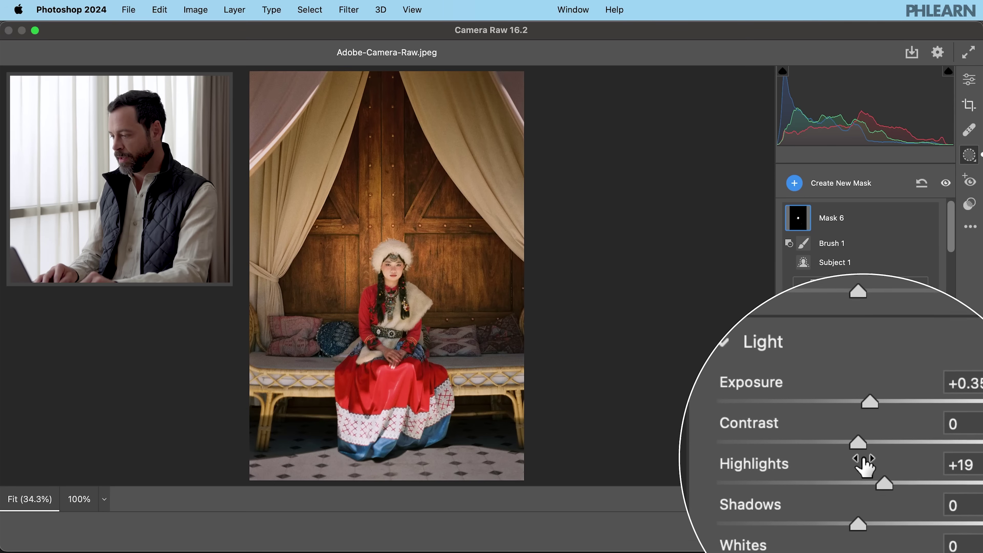
pyautogui.moveTo(867, 431); pyautogui.dragTo(869, 432)
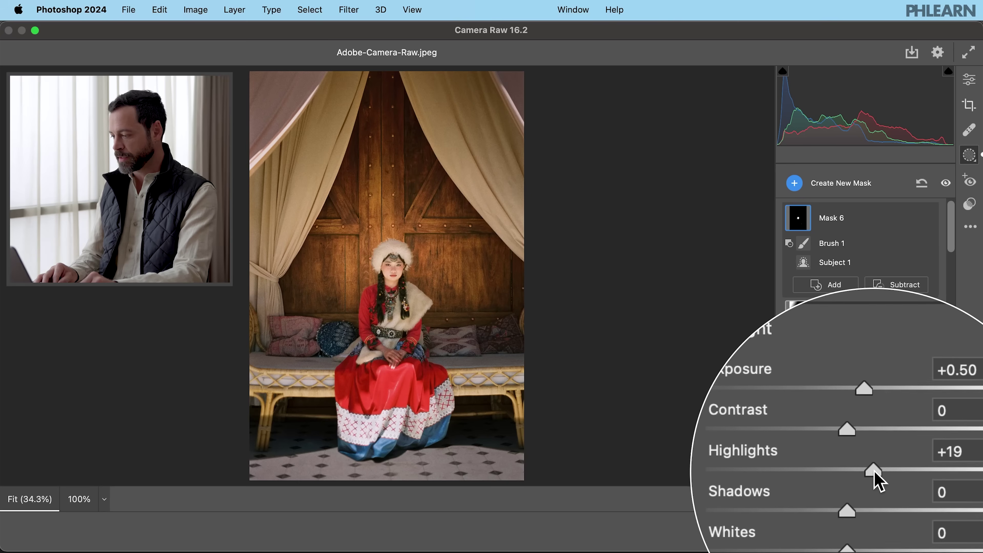
# Fine-tune the face mask's highlights to +18
pyautogui.moveTo(875, 471); pyautogui.dragTo(873, 471)
# Select the floor brush mask (Mask 2), lower its exposure slightly further and set its saturation to -13
pyautogui.scroll(-5, 870, 302)
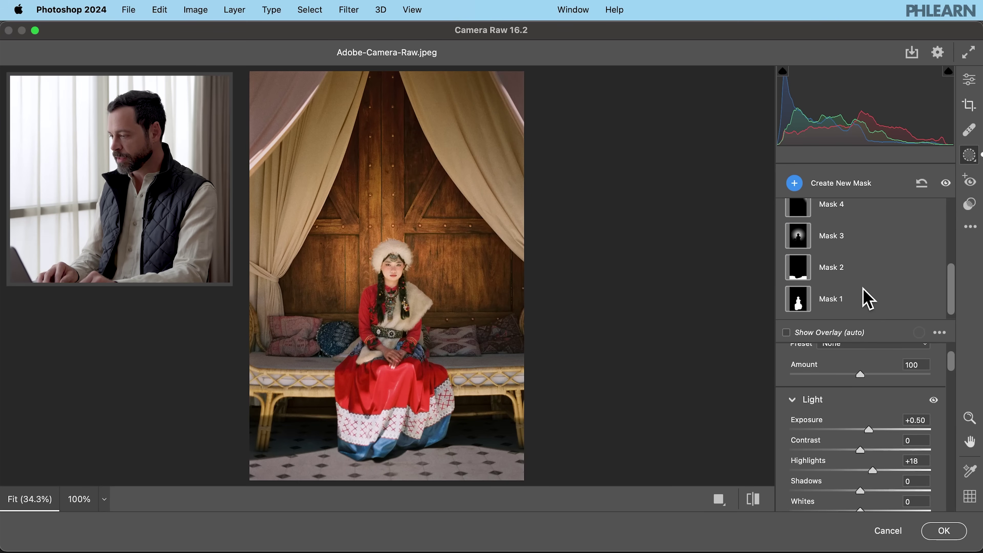
pyautogui.click(844, 268)
pyautogui.scroll(-2, 846, 276)
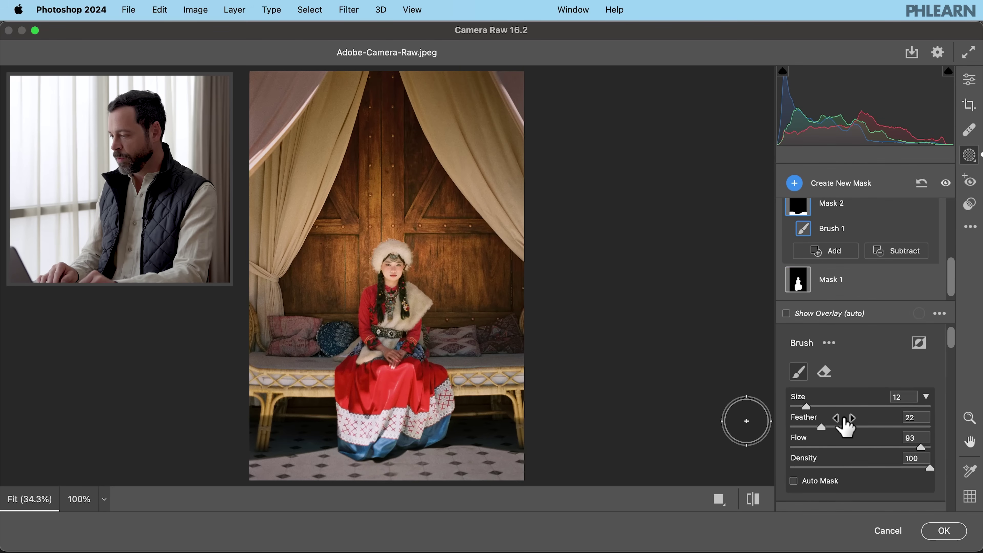
pyautogui.scroll(-6, 846, 424)
pyautogui.scroll(-1, 845, 426)
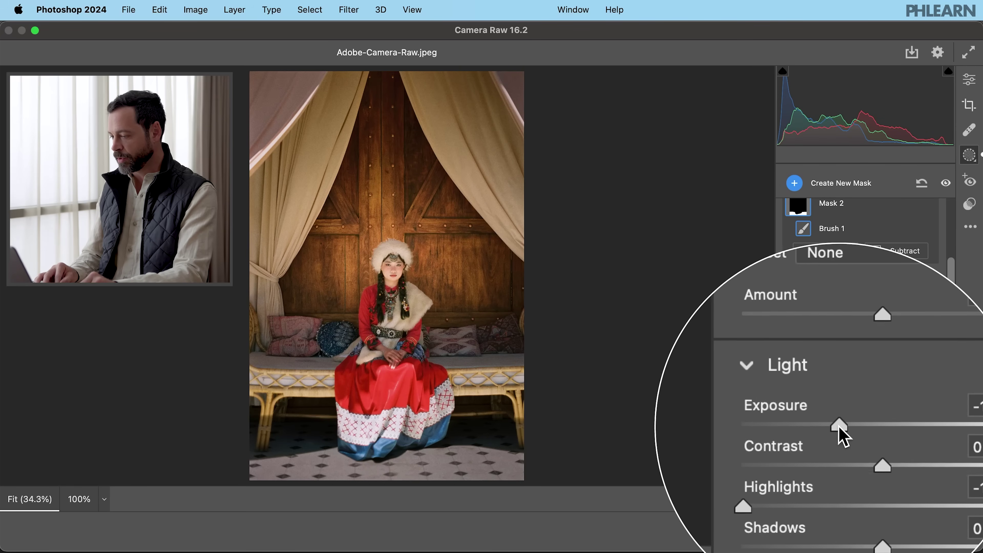
pyautogui.moveTo(833, 426); pyautogui.dragTo(831, 425)
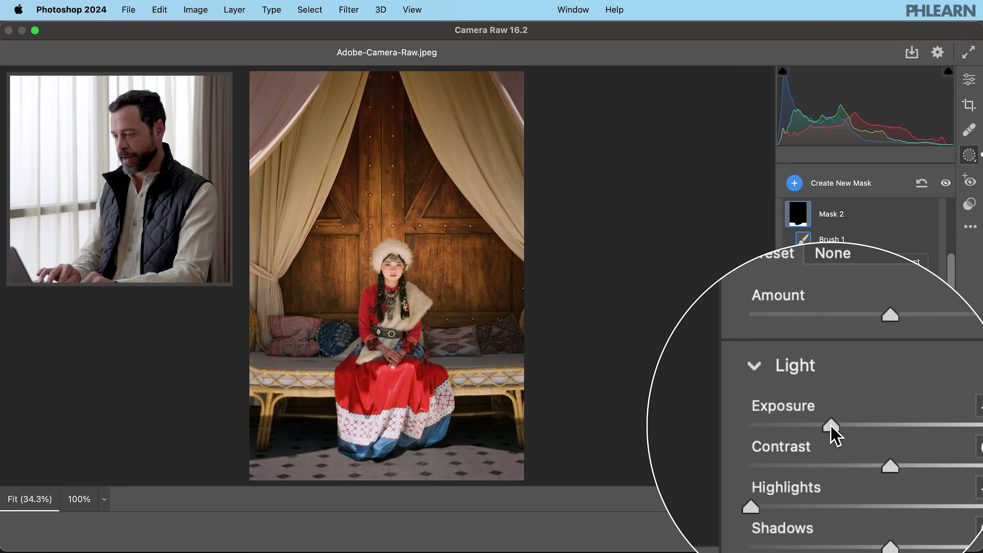
pyautogui.scroll(-8, 832, 428)
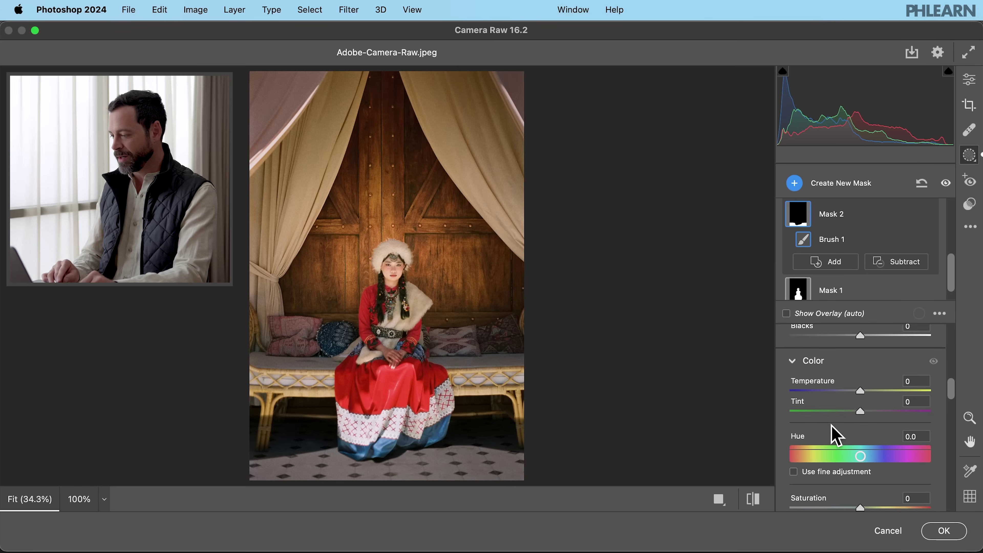
pyautogui.moveTo(860, 457); pyautogui.dragTo(850, 451)
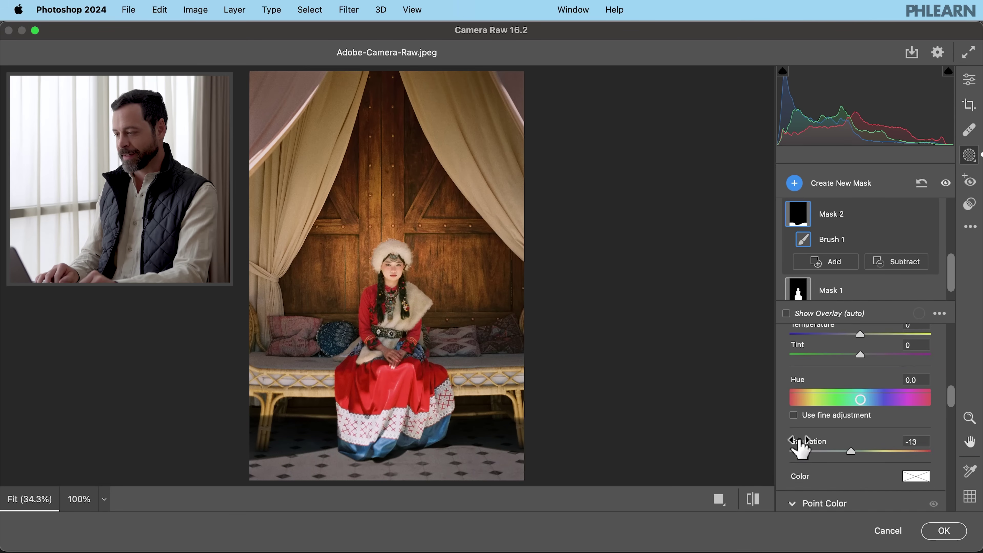
# Look through the list of masks and apply the revised Camera Raw adjustments to the photo layer
pyautogui.scroll(5, 864, 250)
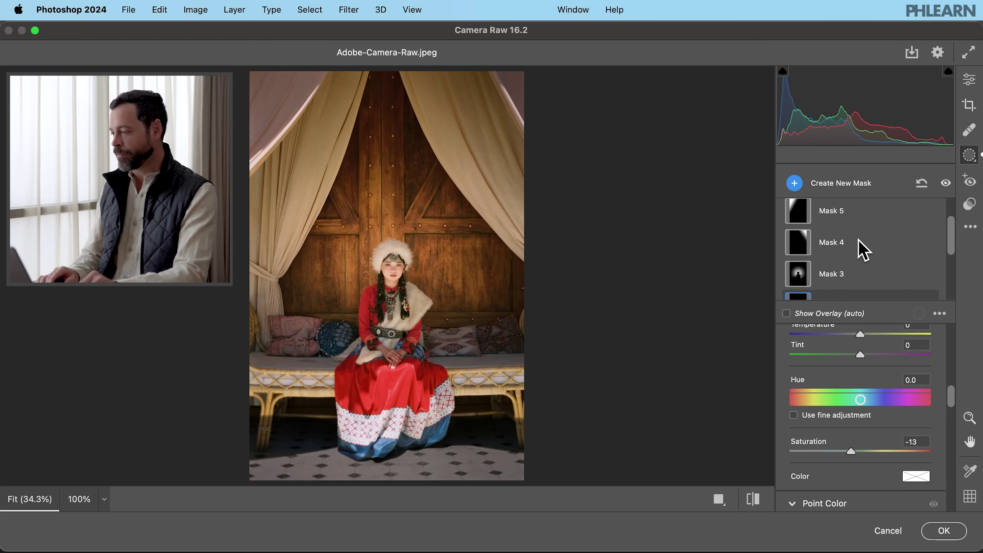
pyautogui.scroll(-5, 864, 250)
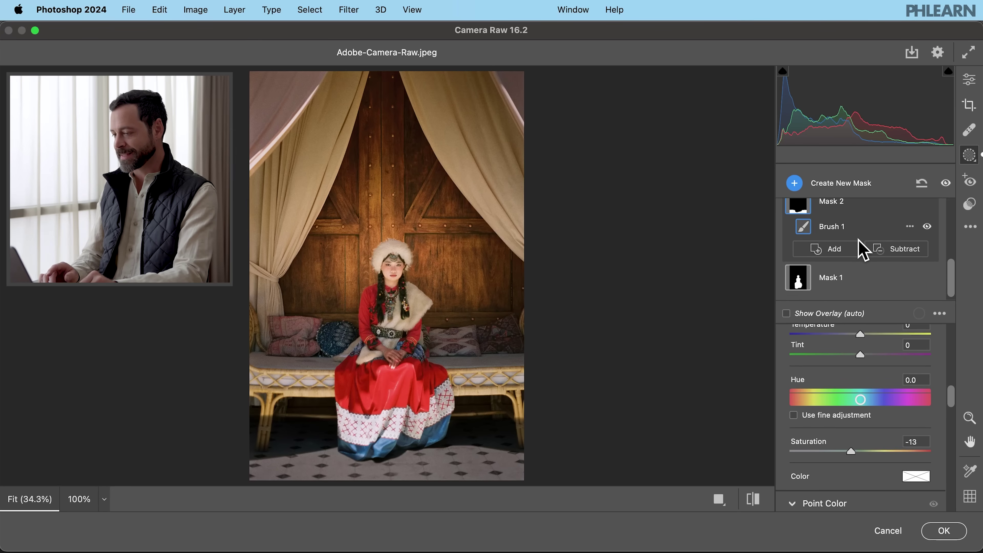
pyautogui.scroll(4, 864, 250)
pyautogui.scroll(-1, 864, 250)
pyautogui.scroll(-3, 863, 248)
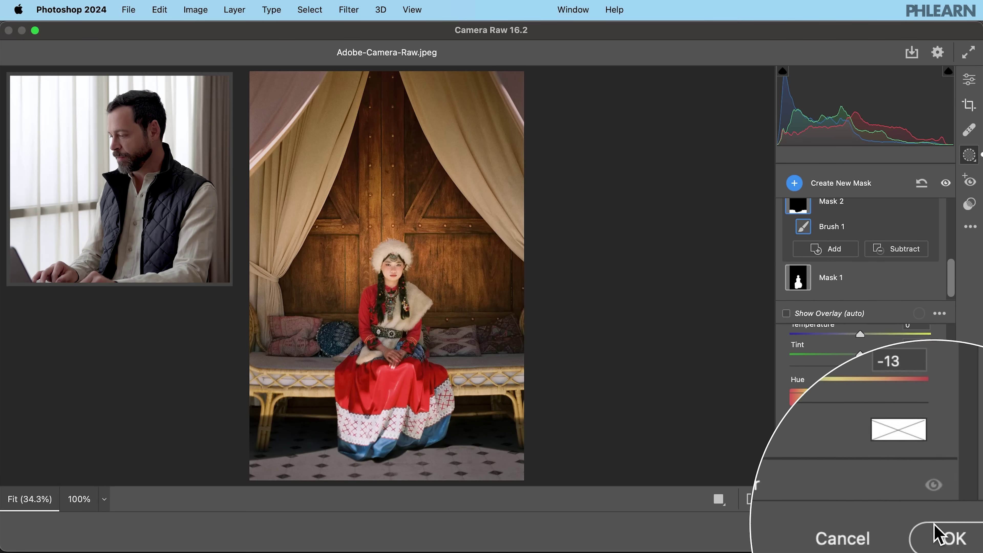
pyautogui.click(944, 530)
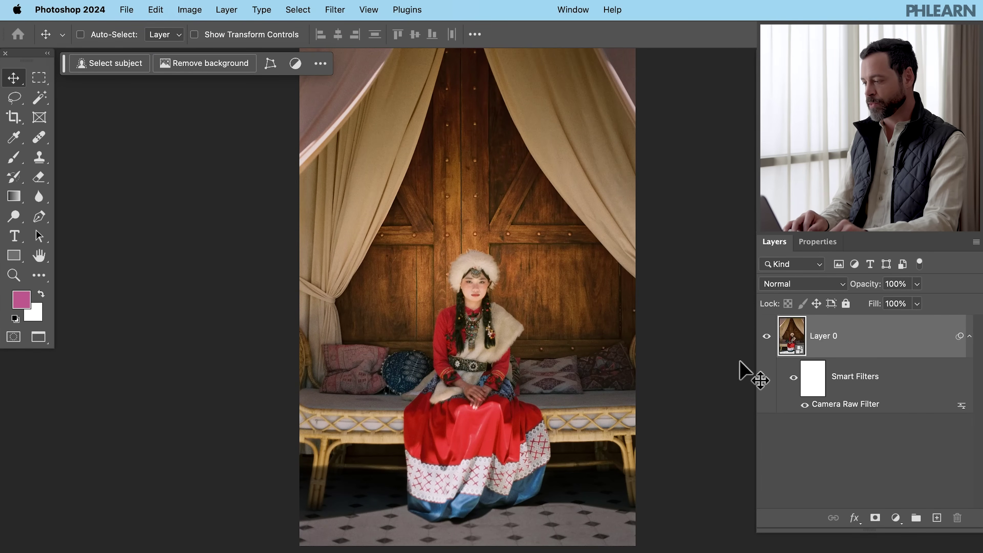
# Hide and show Layer 0's smart filters to compare the original photo with the revised edit
pyautogui.click(792, 378)
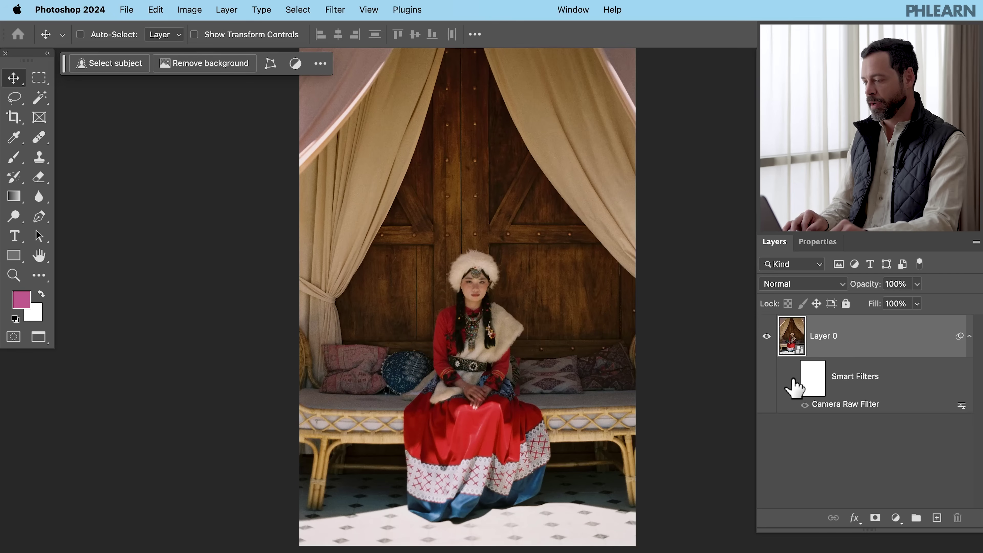
pyautogui.click(793, 382)
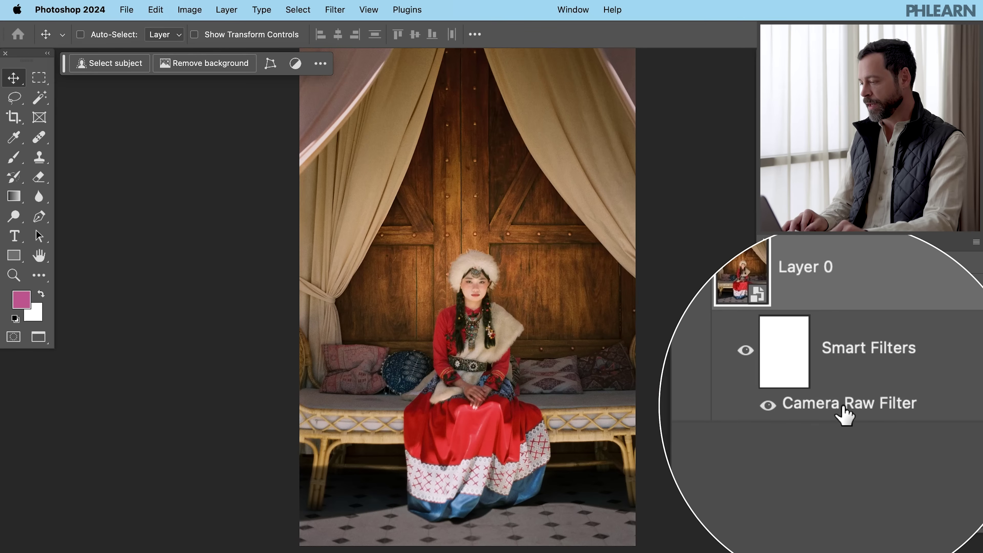